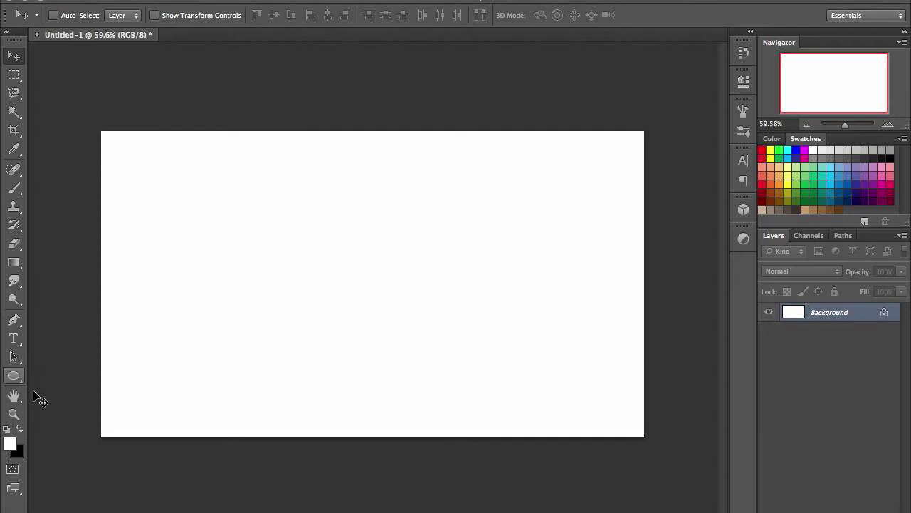
Draw a circle near the canvas centre with the Ellipse Tool
click(15, 377)
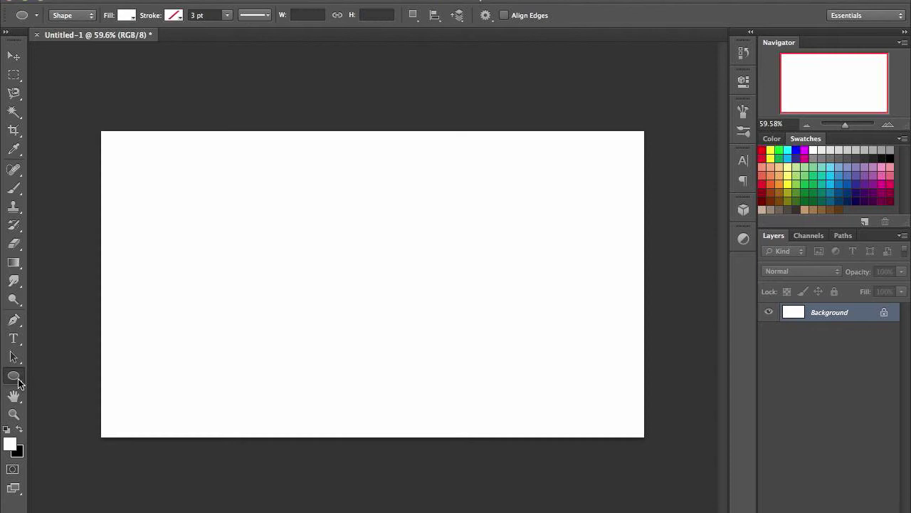
drag(18, 380, 119, 397)
drag(324, 228, 430, 344)
key(v)
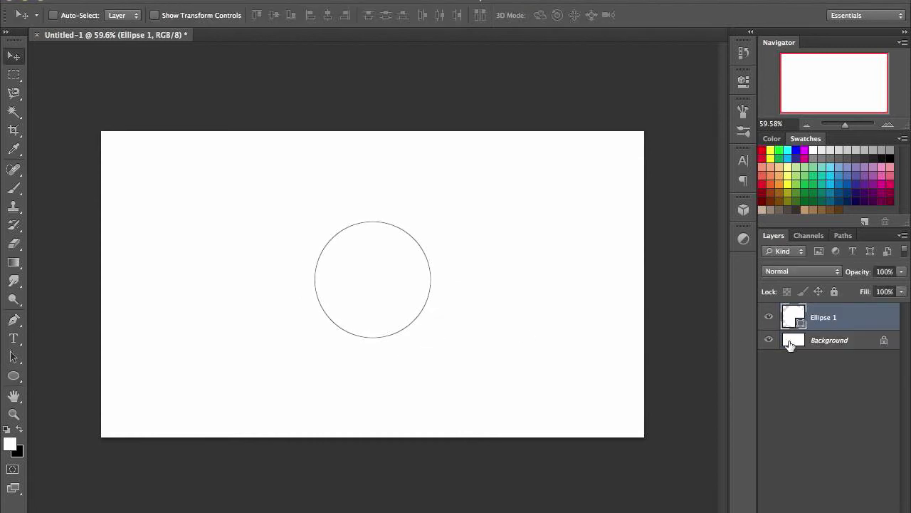
Fill the Ellipse 1 circle with blue
double_click(792, 318)
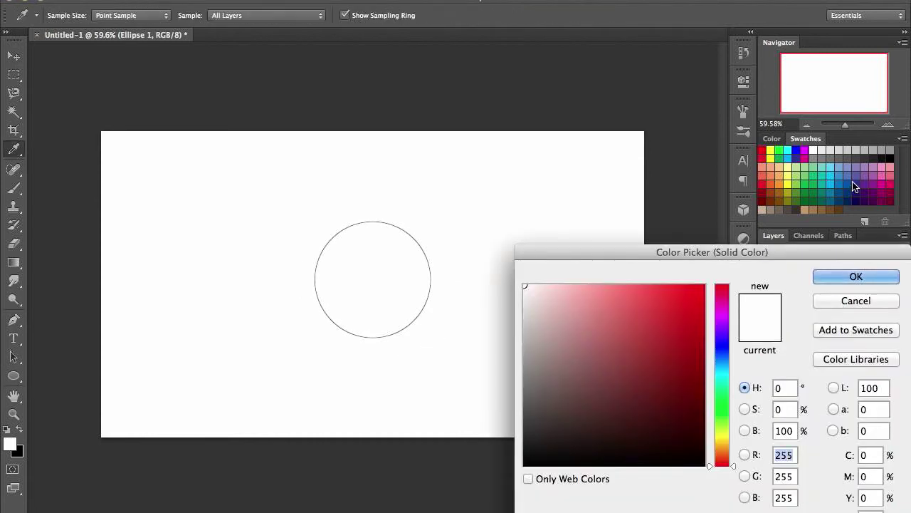
click(849, 189)
click(857, 276)
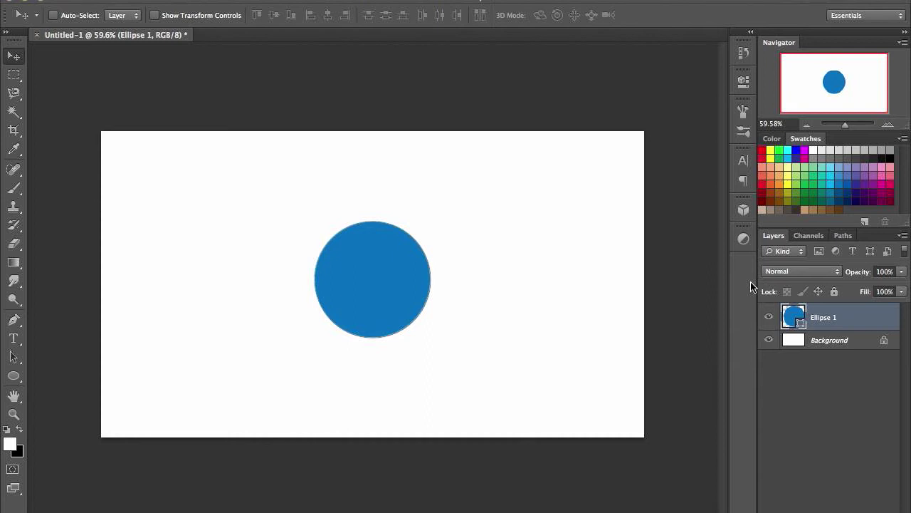
Add a reversed radial Gradient Overlay at 150% scale to Ellipse 1
double_click(875, 321)
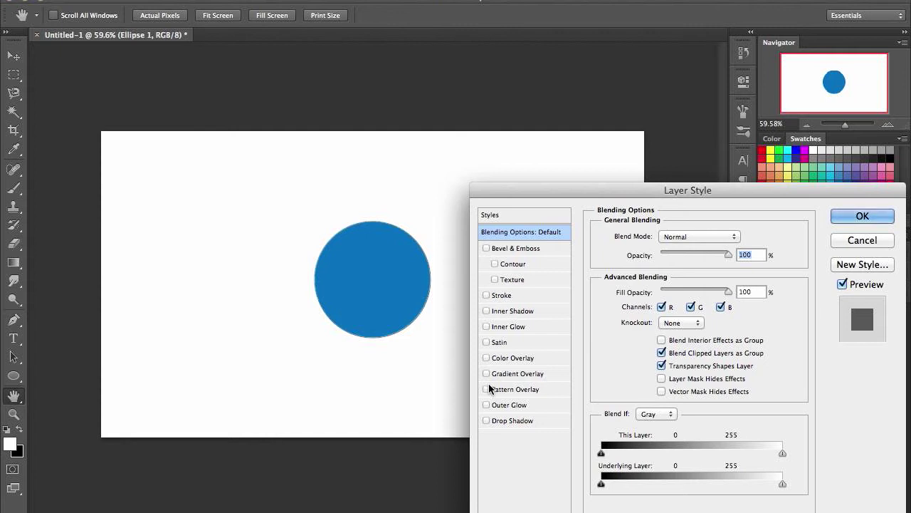
click(516, 373)
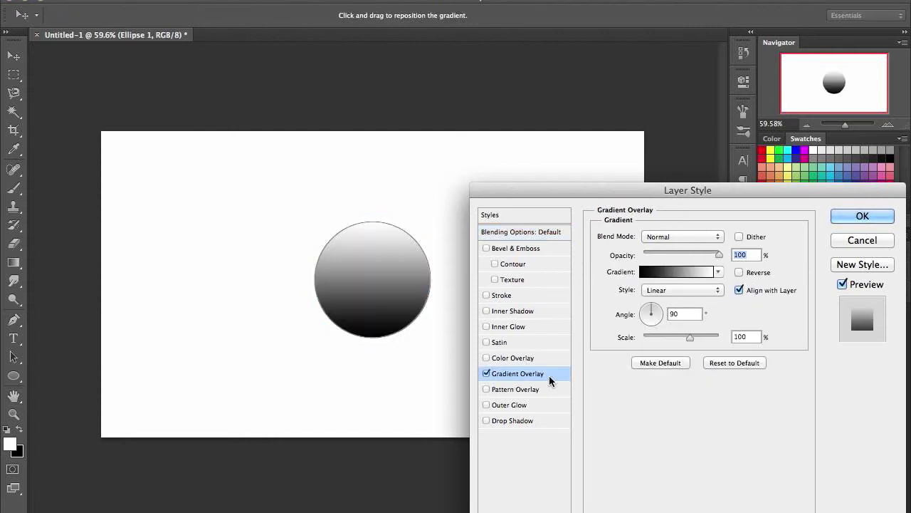
click(689, 290)
click(679, 302)
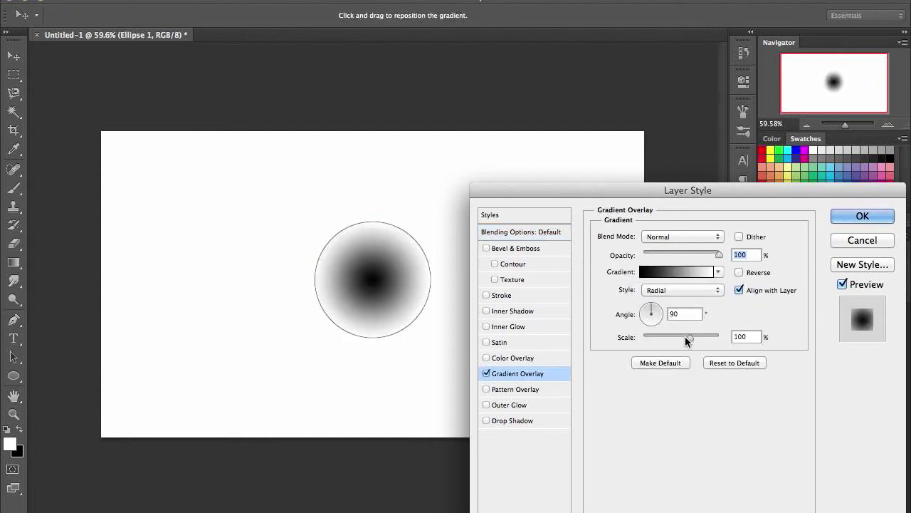
drag(690, 337, 721, 337)
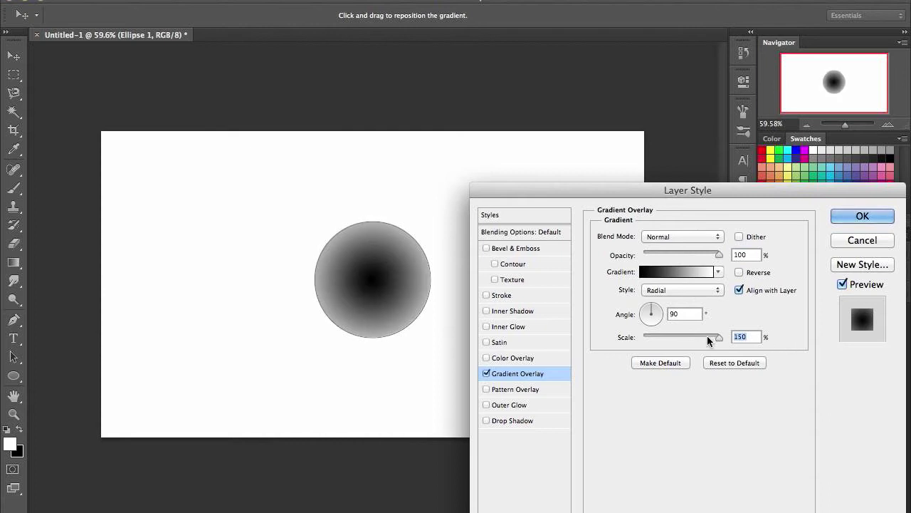
click(741, 273)
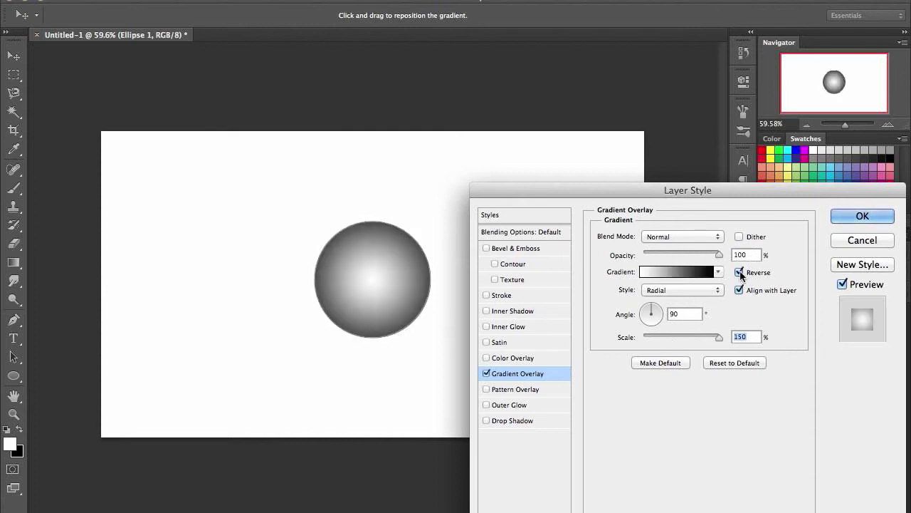
Set the gradient to Overlay blend at 50% opacity, shift its bright centre lower, and apply
click(709, 238)
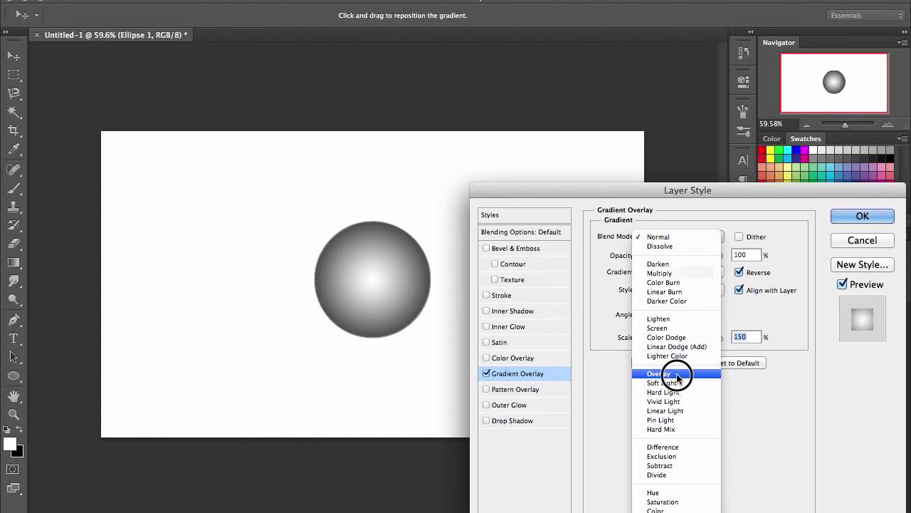
click(674, 371)
click(746, 254)
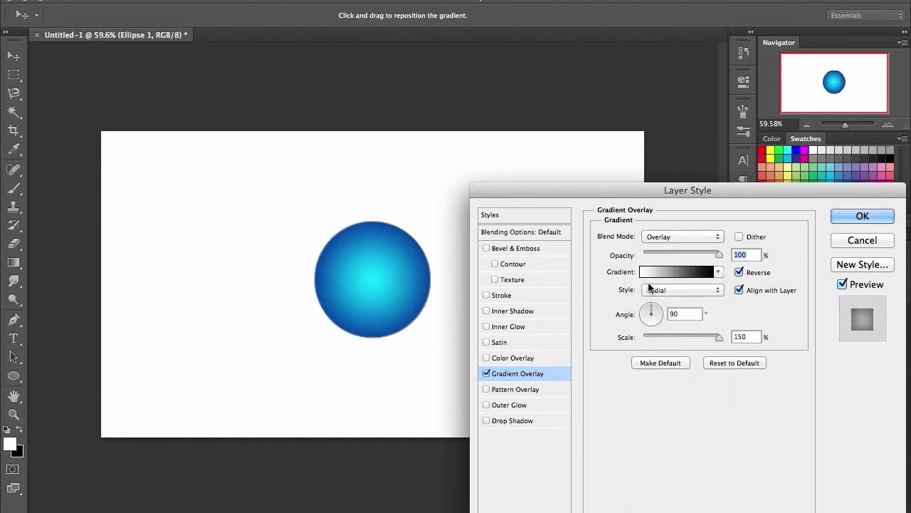
text(50)
click(746, 252)
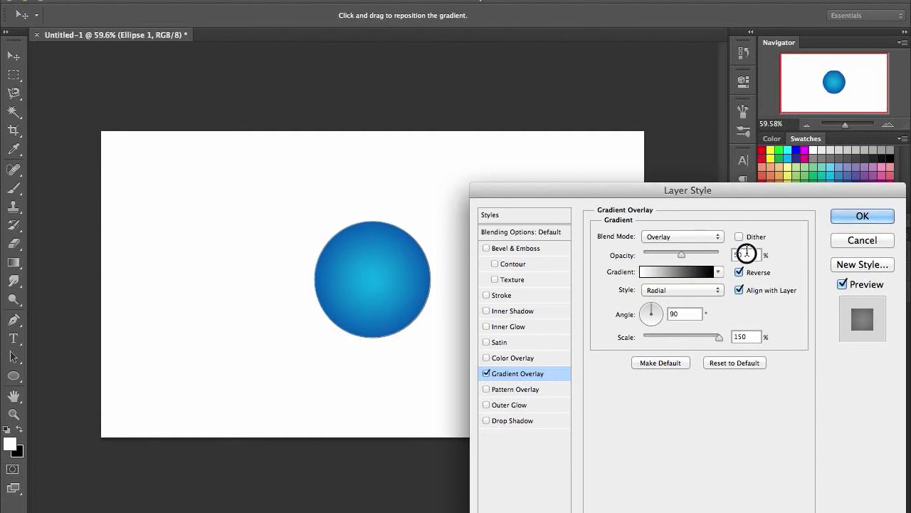
text(35)
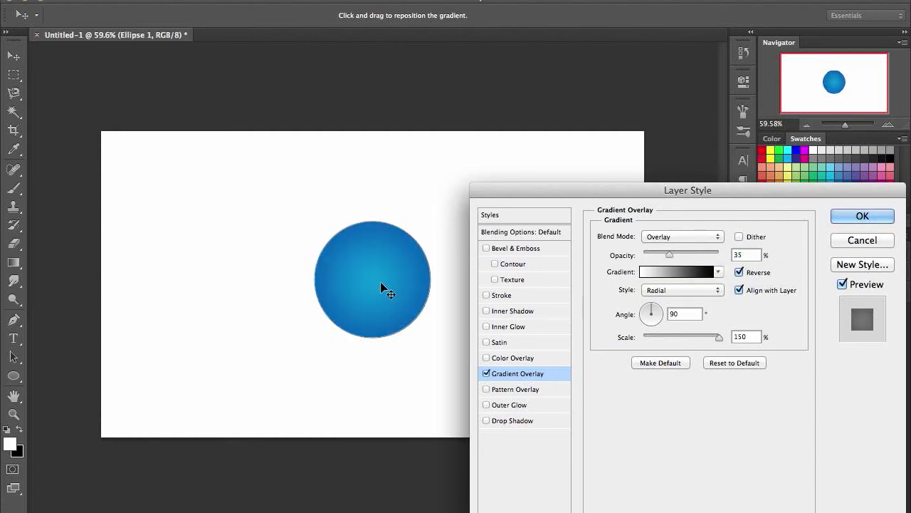
drag(382, 287, 379, 312)
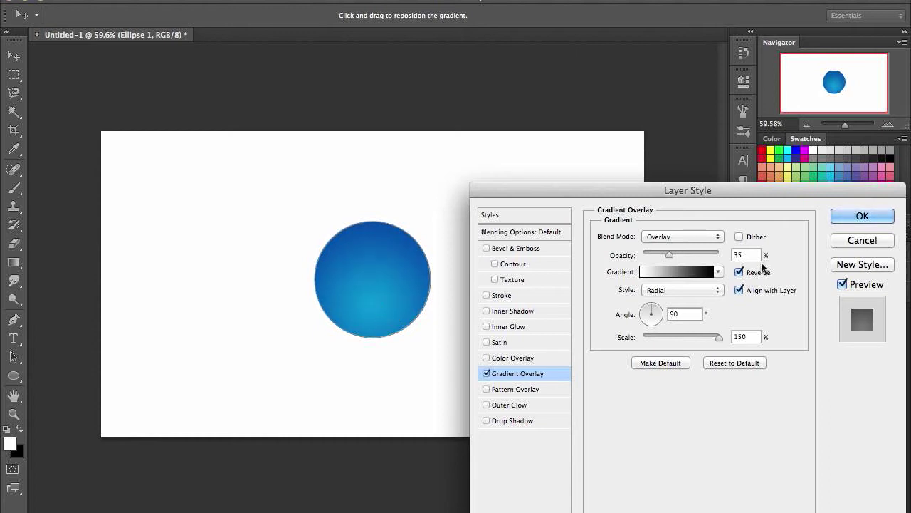
double_click(740, 255)
key(shift+Up)
key(Up)
key(Up)
key(Up)
key(Up)
key(Up)
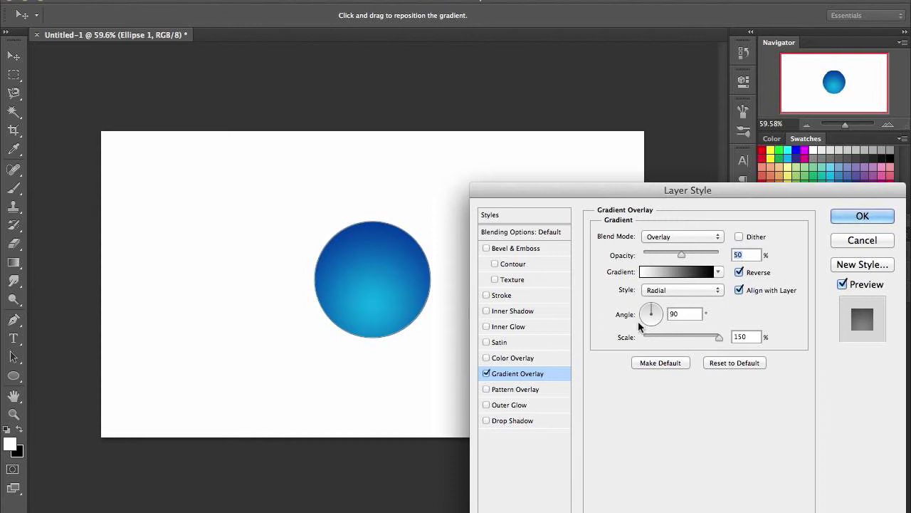
click(851, 219)
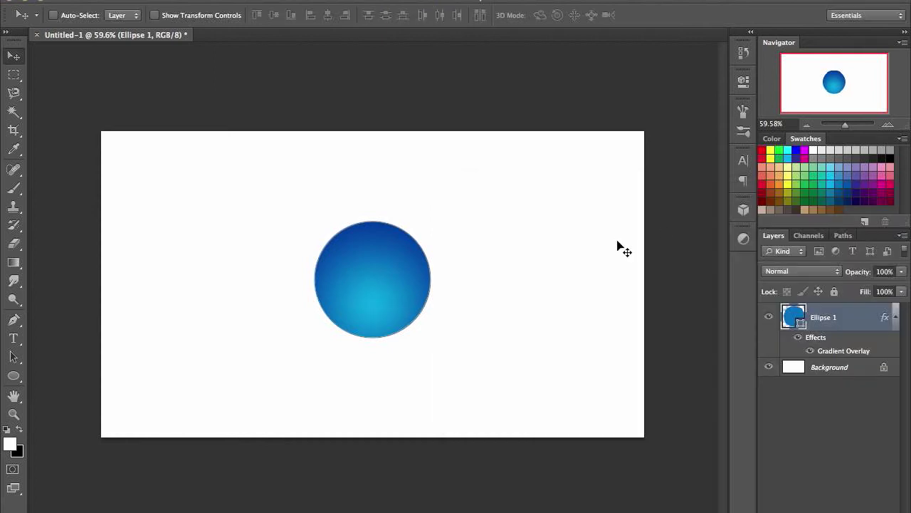
Draw Ellipse 2 as an oval across the top of the circle
click(896, 318)
click(13, 376)
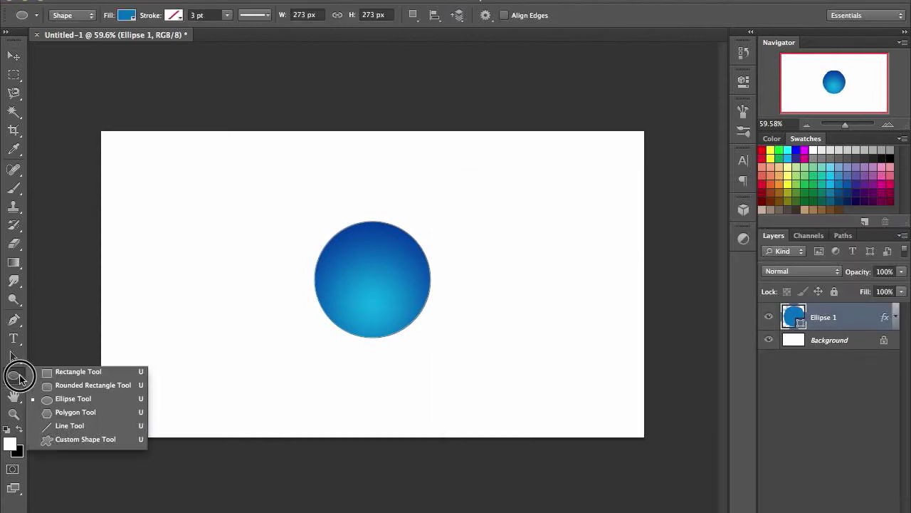
click(87, 397)
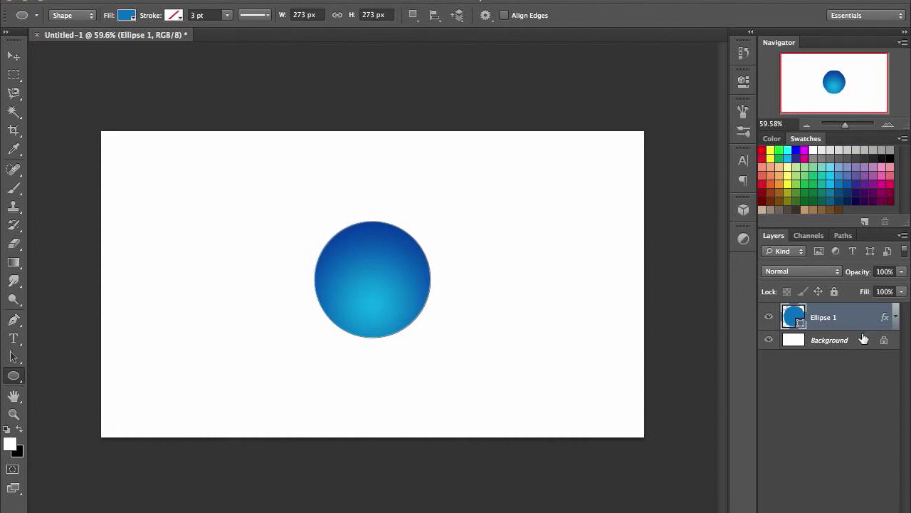
scroll(370, 246, up, 2)
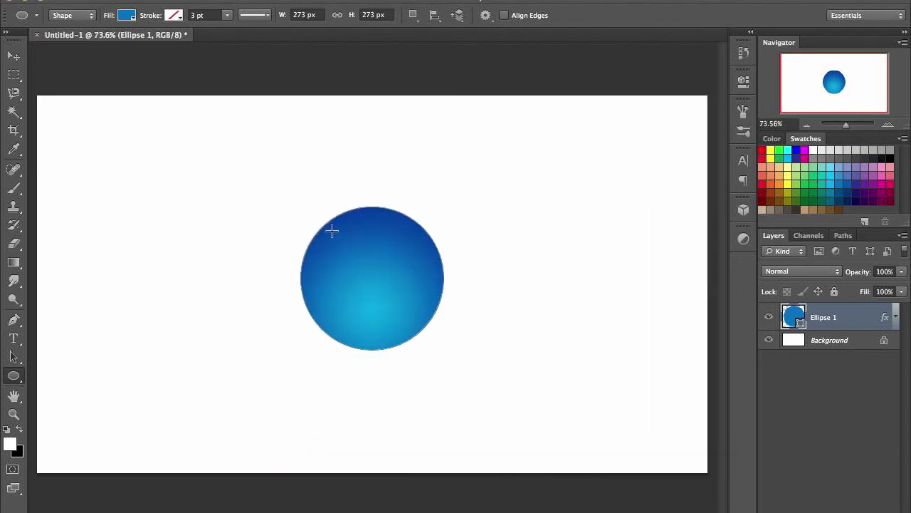
drag(332, 230, 421, 271)
key(v)
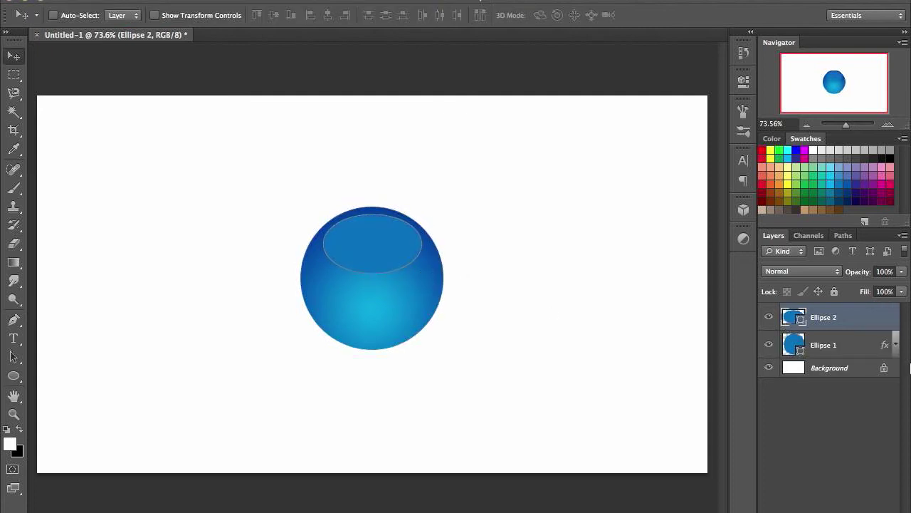
Set Ellipse 2's fill to 0% and its colour to white
click(901, 292)
drag(897, 308, 756, 320)
double_click(790, 318)
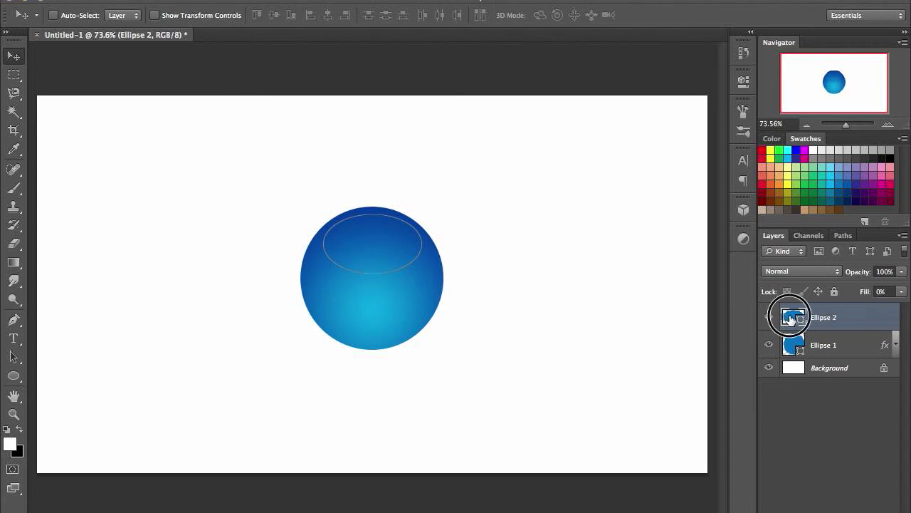
click(541, 224)
click(858, 277)
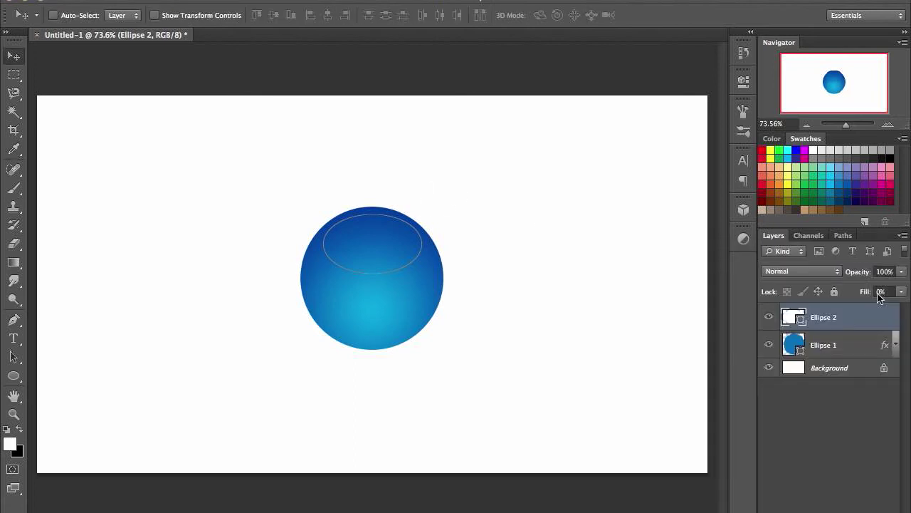
Add a Screen-blend Gradient Overlay to Ellipse 2, shift it inside the oval, and apply
double_click(879, 320)
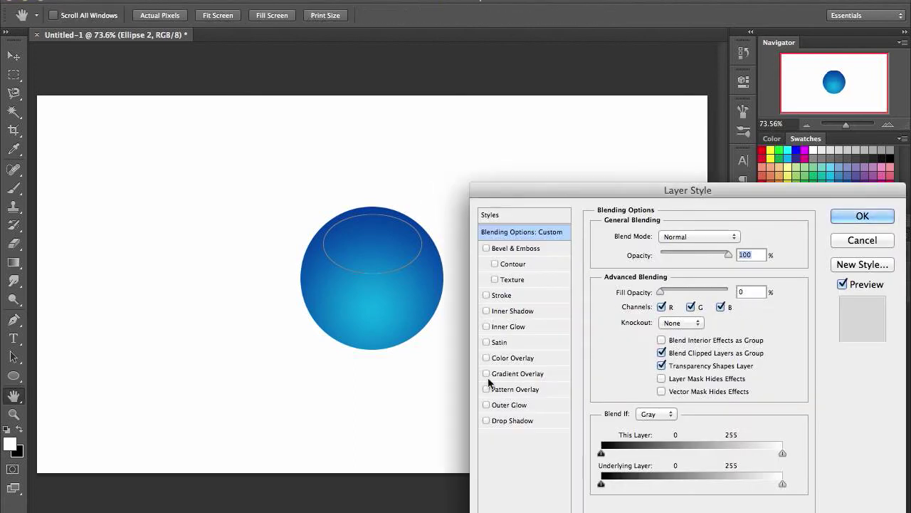
click(486, 373)
click(504, 377)
click(684, 239)
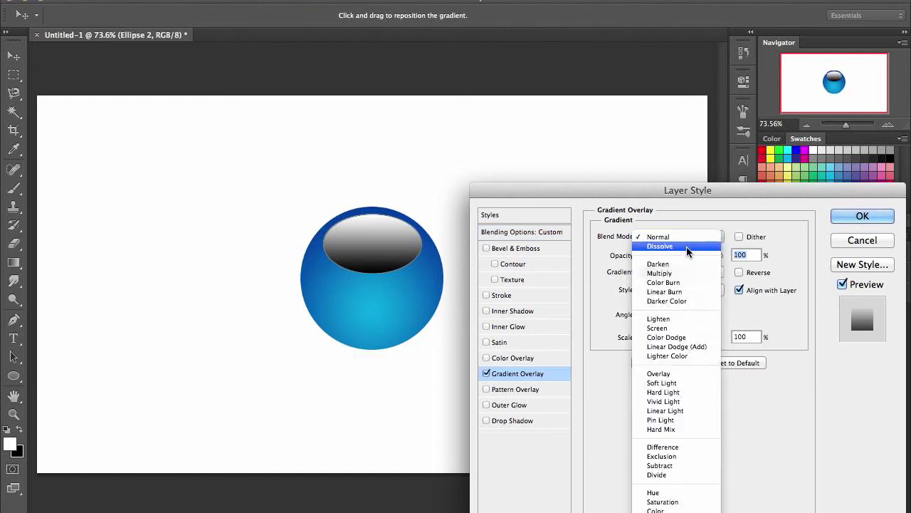
click(661, 328)
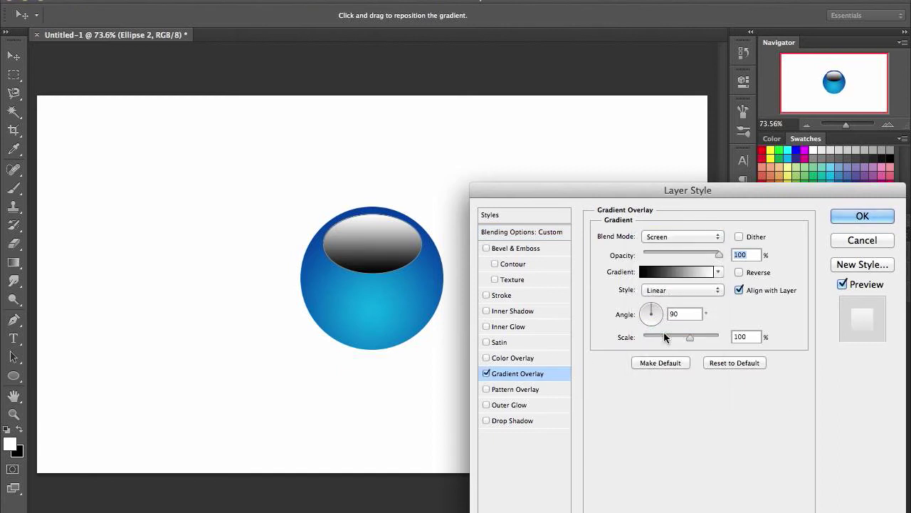
drag(388, 295, 395, 284)
click(858, 218)
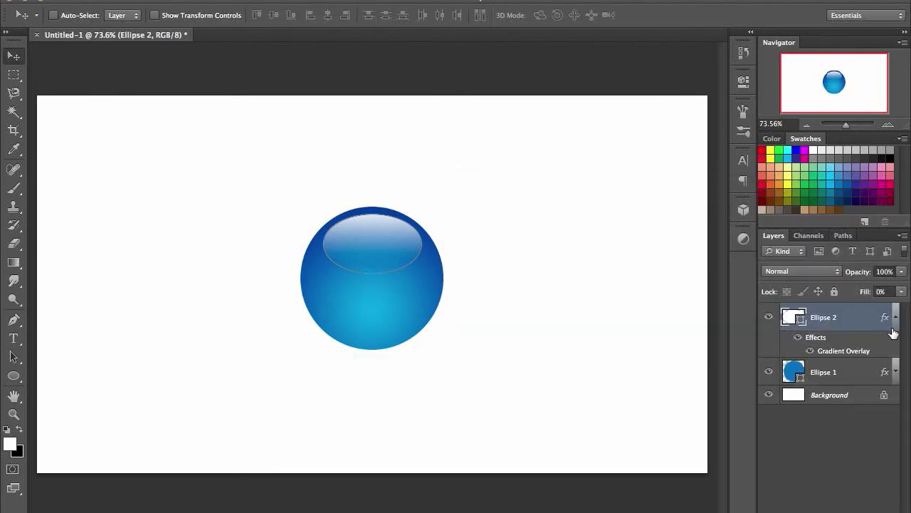
Draw a large ellipse above Ellipse 1 overlapping the orb's lower right
click(895, 317)
click(863, 356)
scroll(497, 356, down, 1)
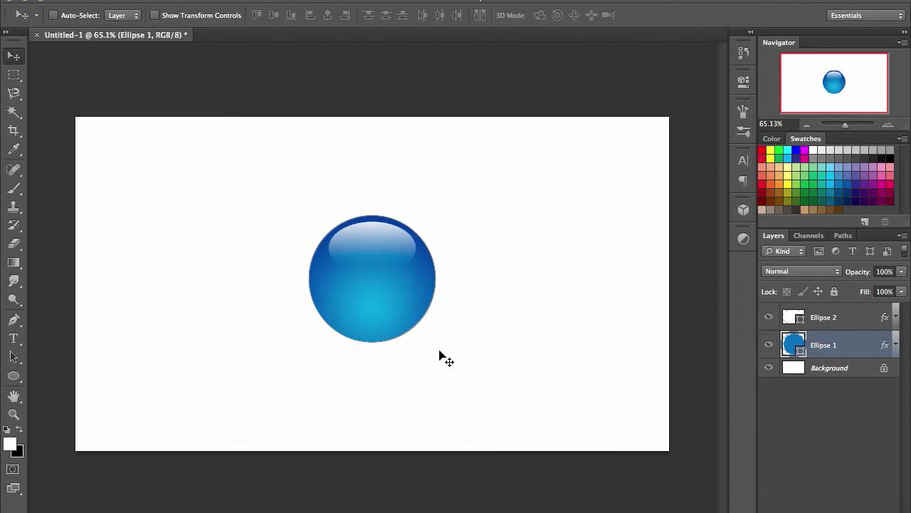
scroll(439, 352, up, 4)
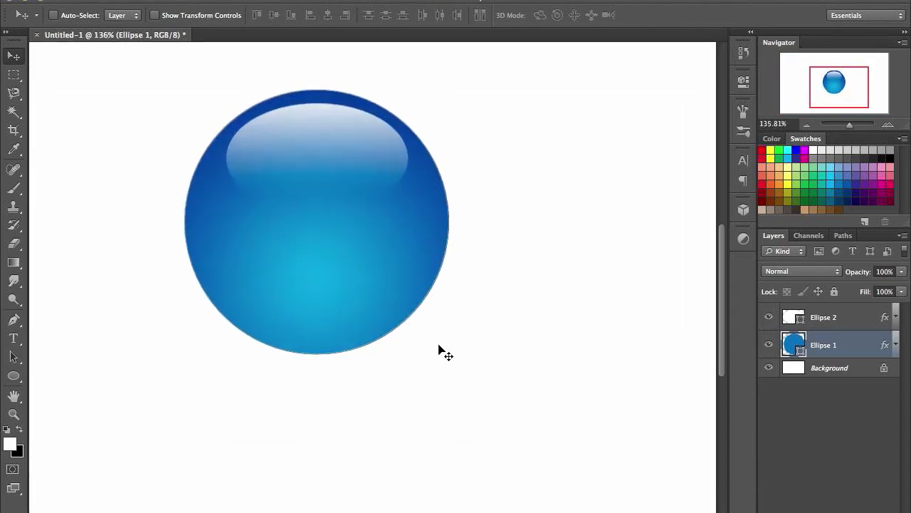
scroll(440, 351, down, 3)
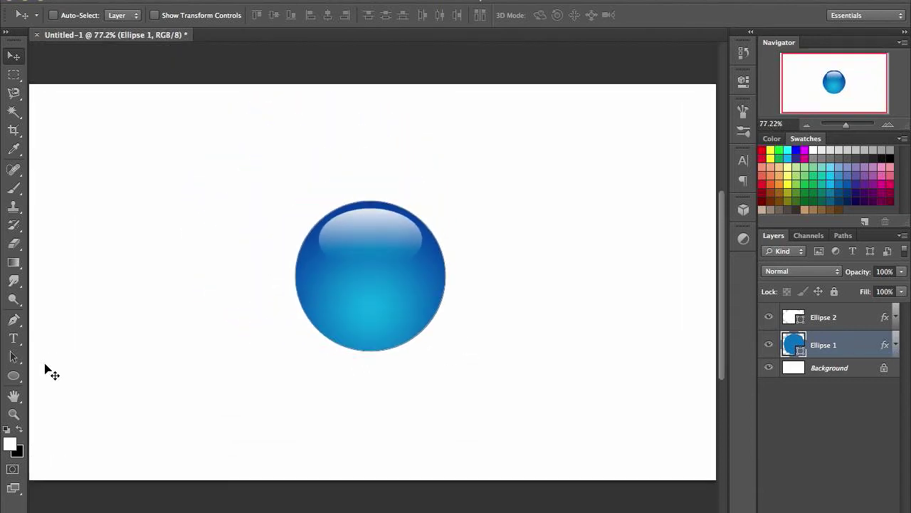
click(13, 375)
click(840, 317)
click(855, 349)
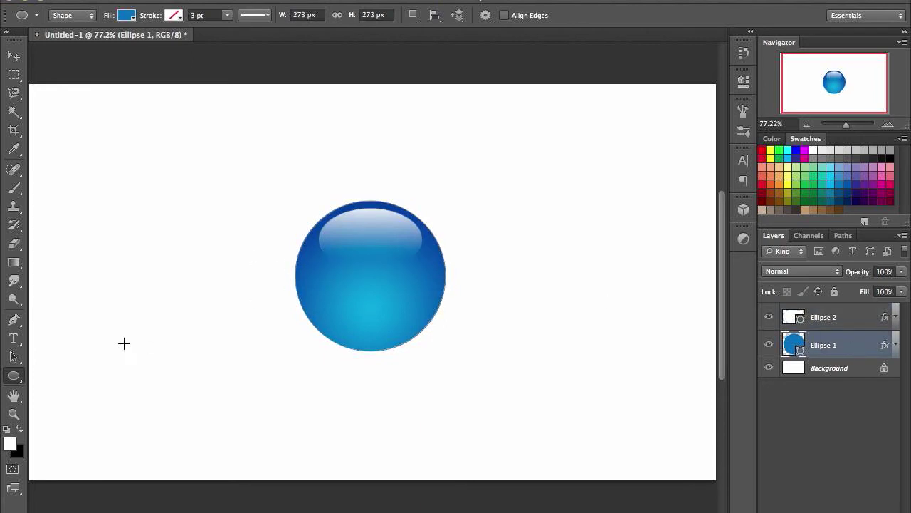
drag(532, 396, 331, 245)
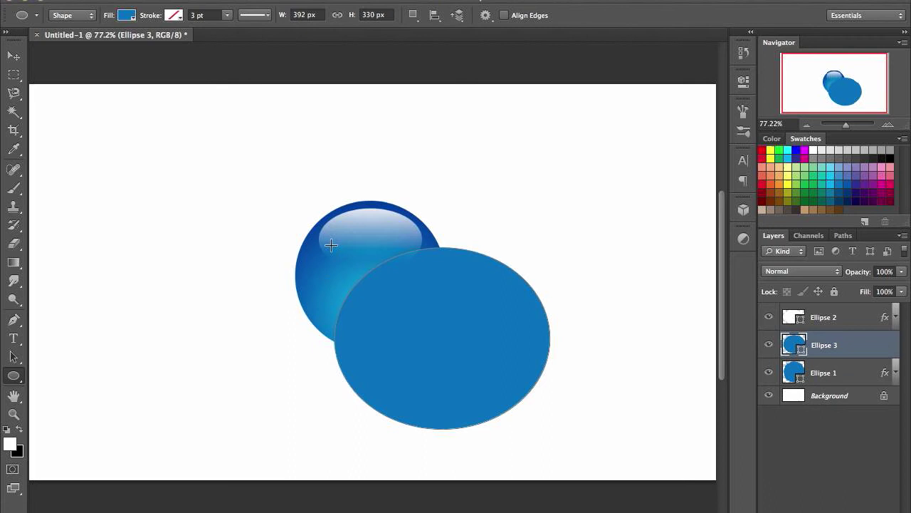
Colour the new Ellipse 3 pure white
key(v)
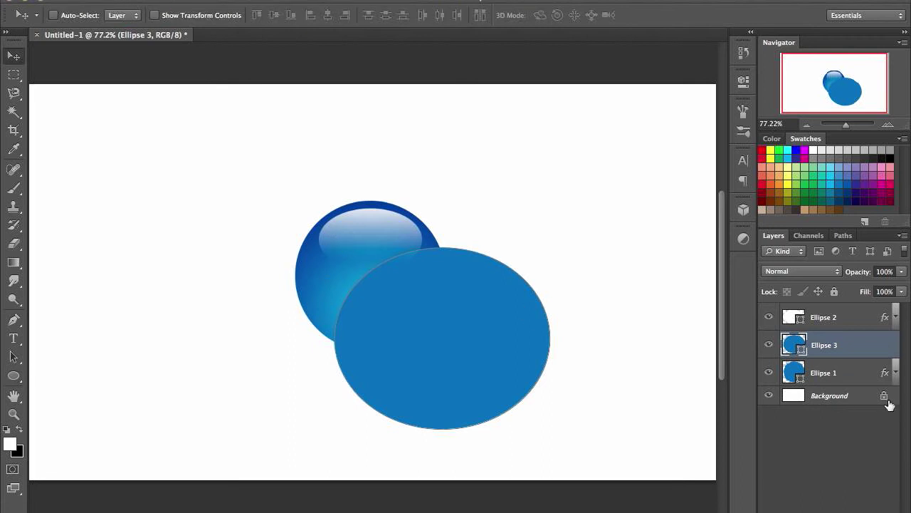
double_click(792, 347)
drag(545, 313, 592, 246)
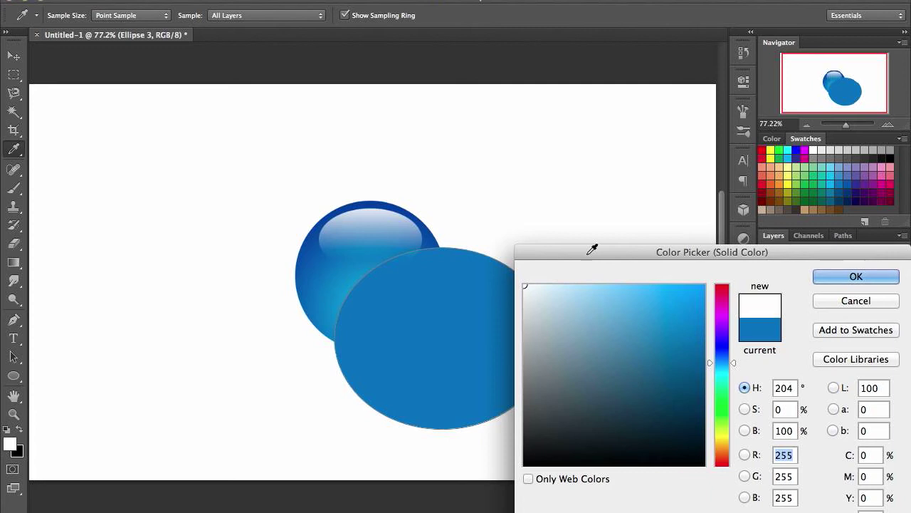
click(883, 283)
click(850, 402)
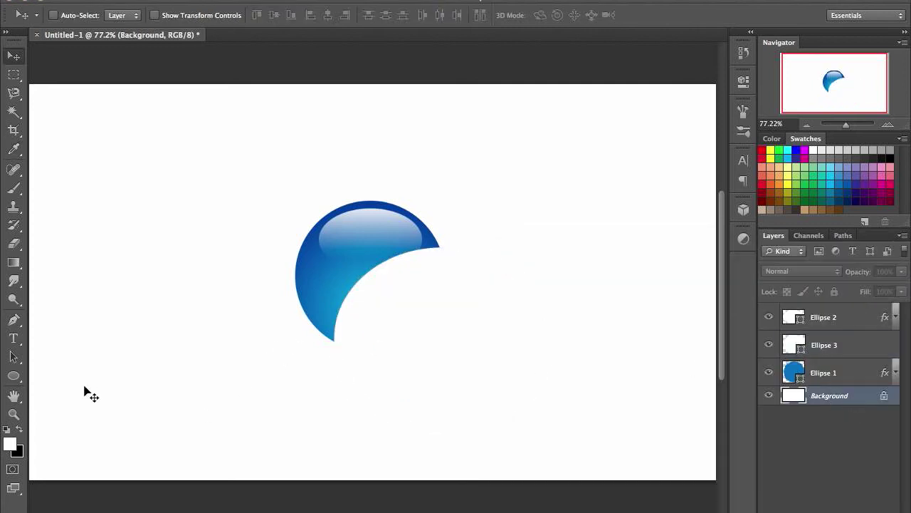
Draw a rectangle covering the whole canvas just above the Background layer
click(13, 376)
click(71, 363)
key(ctrl+minus)
key(ctrl+minus)
key(ctrl+minus)
key(ctrl+minus)
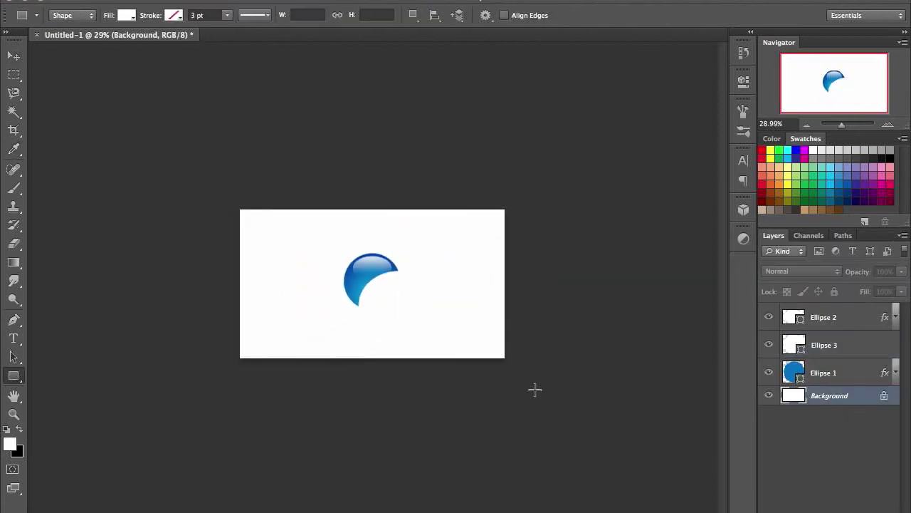
drag(525, 375, 219, 193)
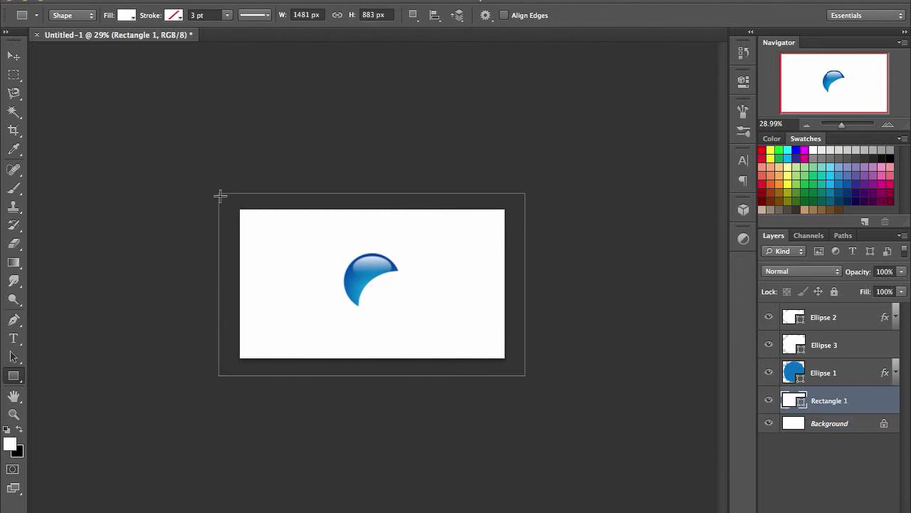
key(v)
scroll(427, 313, up, 2)
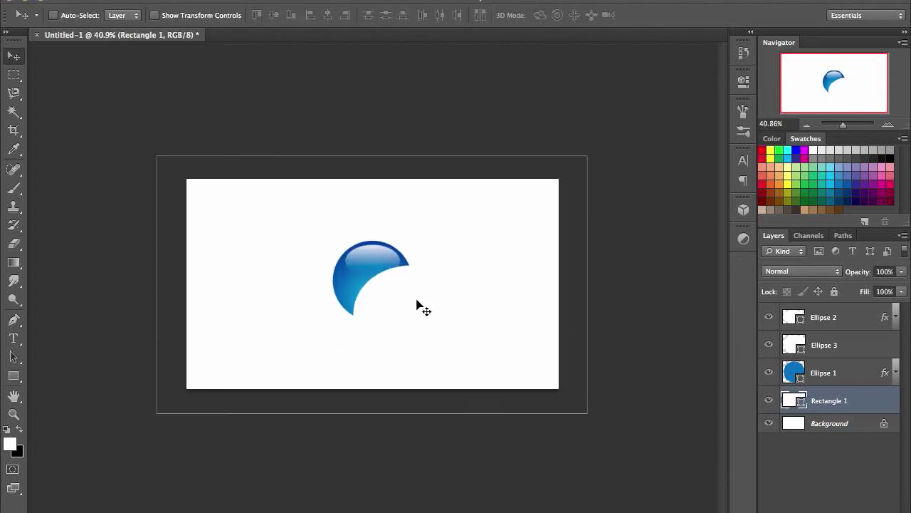
Fill Rectangle 1 with orange
double_click(787, 400)
click(777, 175)
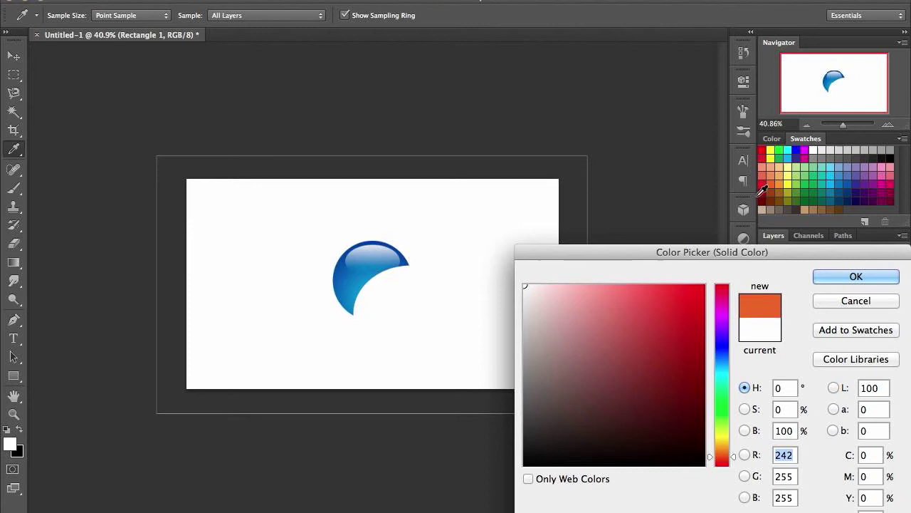
click(870, 278)
scroll(384, 334, up, 3)
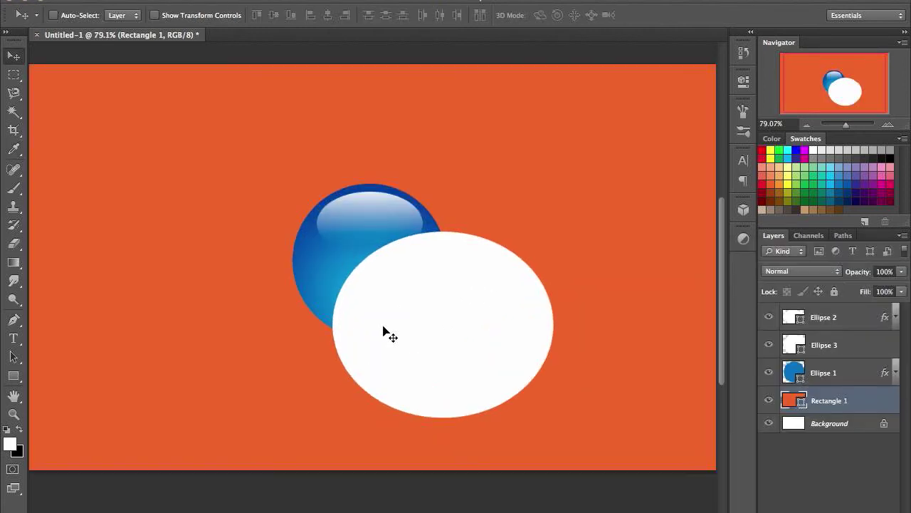
click(852, 345)
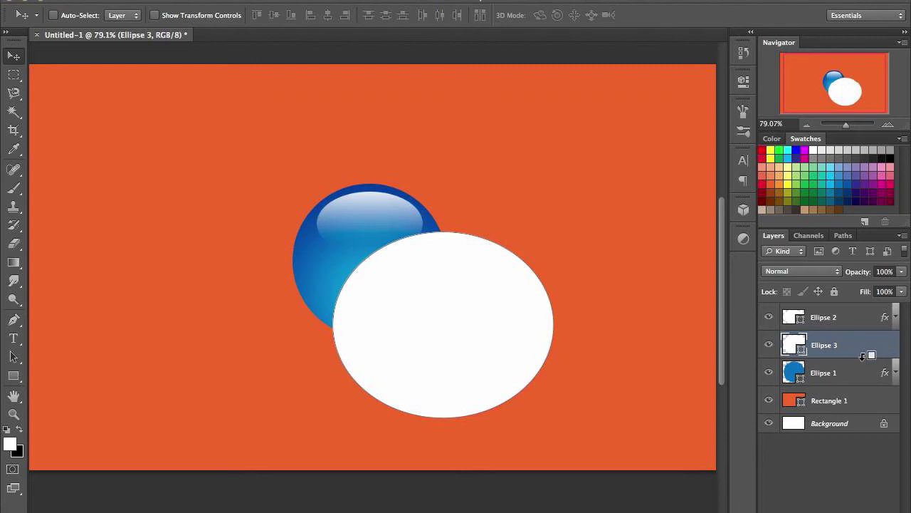
Clip Ellipse 3 to the blue orb and nudge it across the circle's lower right
alt+click(866, 357)
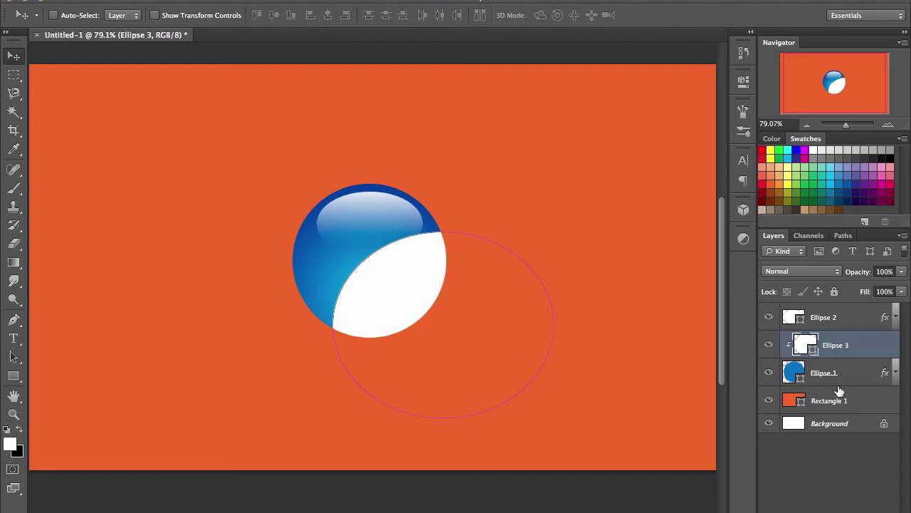
mouse_move(570, 345)
mouse_down()
mouse_move(447, 346)
mouse_move(477, 257)
mouse_move(534, 263)
mouse_move(565, 344)
mouse_move(466, 366)
mouse_move(371, 297)
mouse_move(488, 247)
mouse_move(563, 335)
mouse_move(545, 352)
mouse_move(551, 342)
mouse_move(556, 354)
mouse_up()
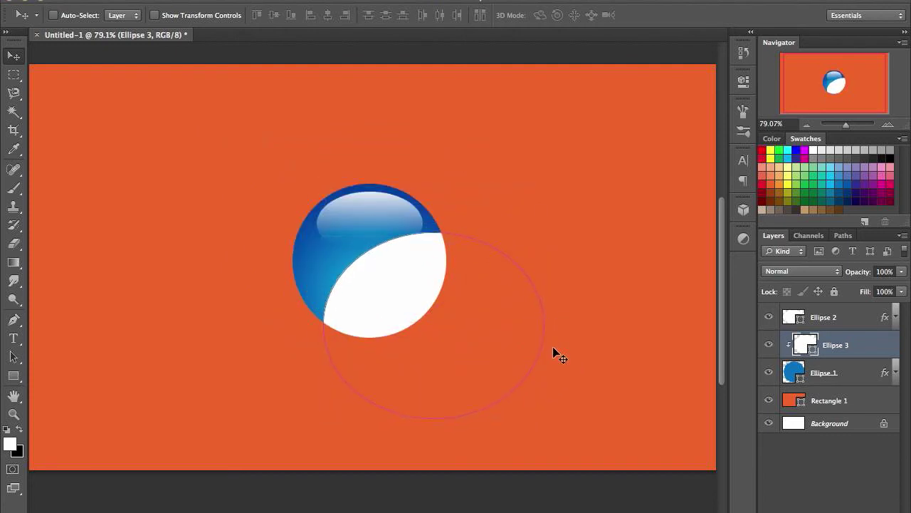
click(901, 291)
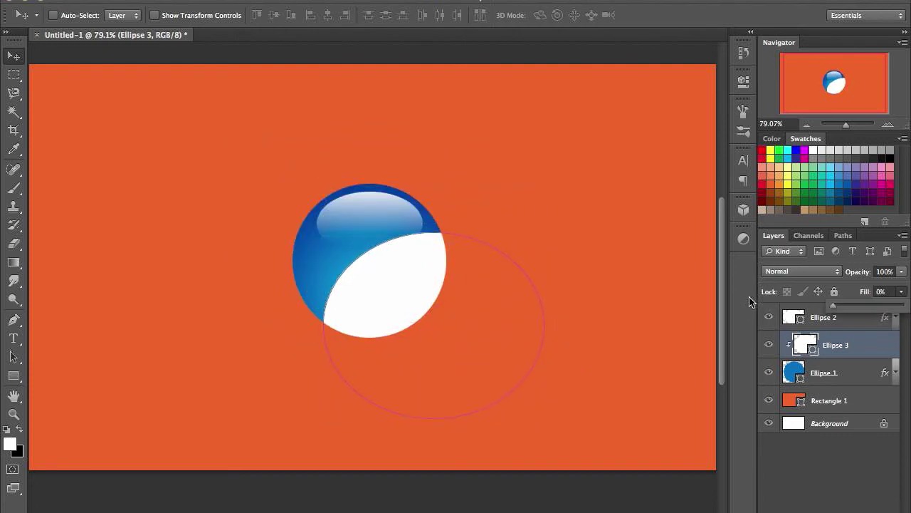
Set Ellipse 3's fill to 0% and add an Overlay-blend Gradient Overlay
drag(898, 308, 830, 308)
double_click(875, 349)
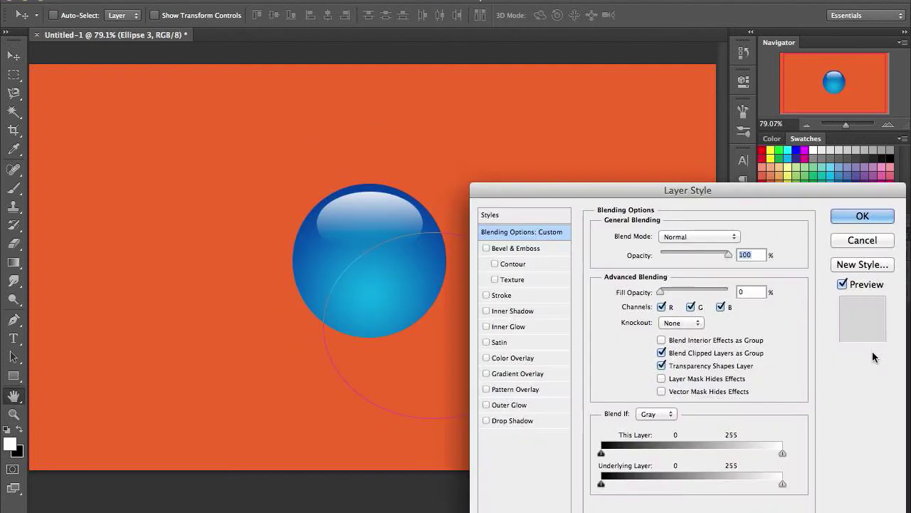
click(487, 373)
click(682, 237)
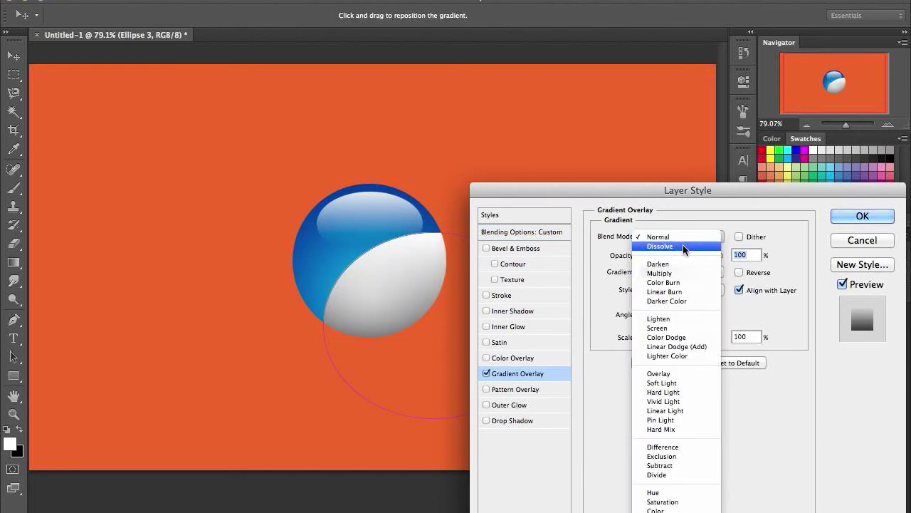
click(670, 373)
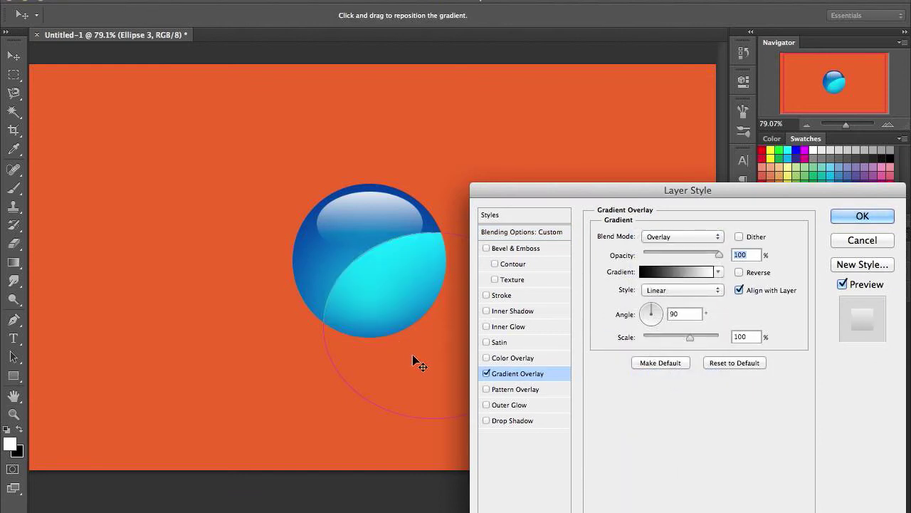
drag(395, 299, 399, 304)
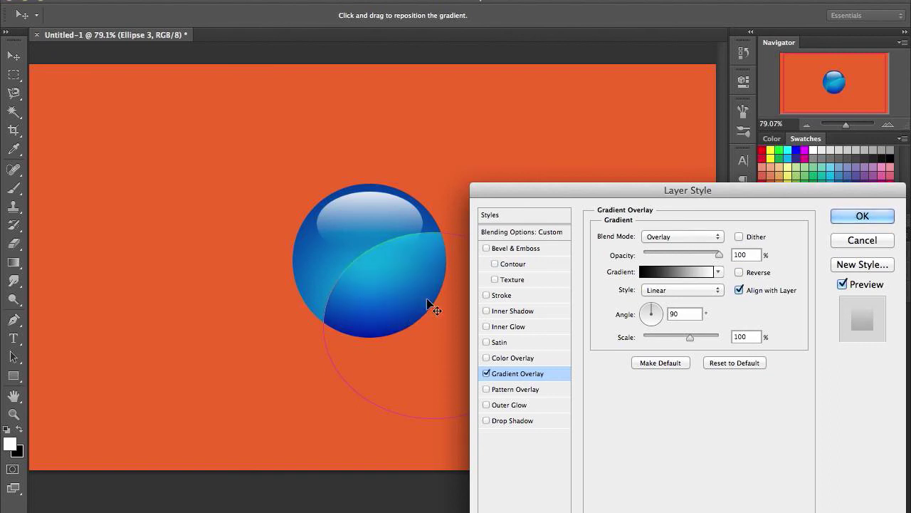
click(858, 217)
Shift the highlight up and left and lower its opacity to about 46%
click(895, 345)
drag(560, 340, 555, 333)
click(901, 271)
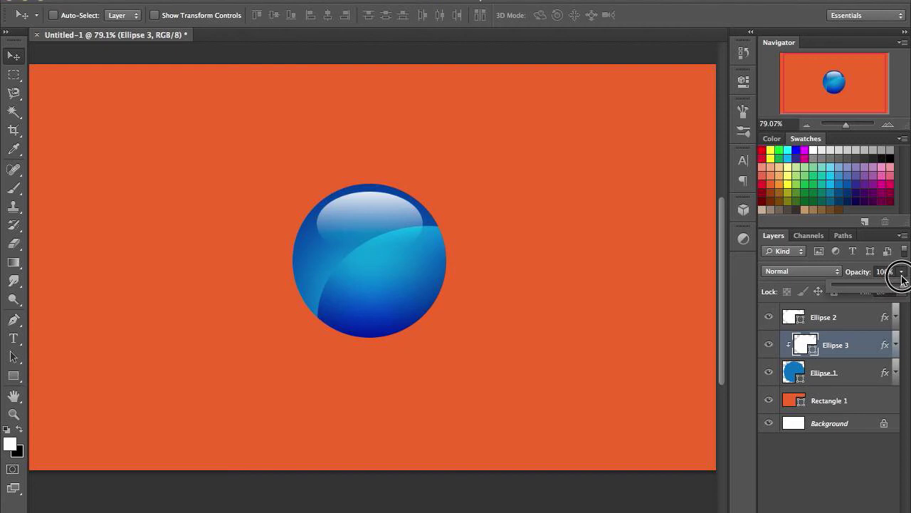
drag(895, 283, 866, 286)
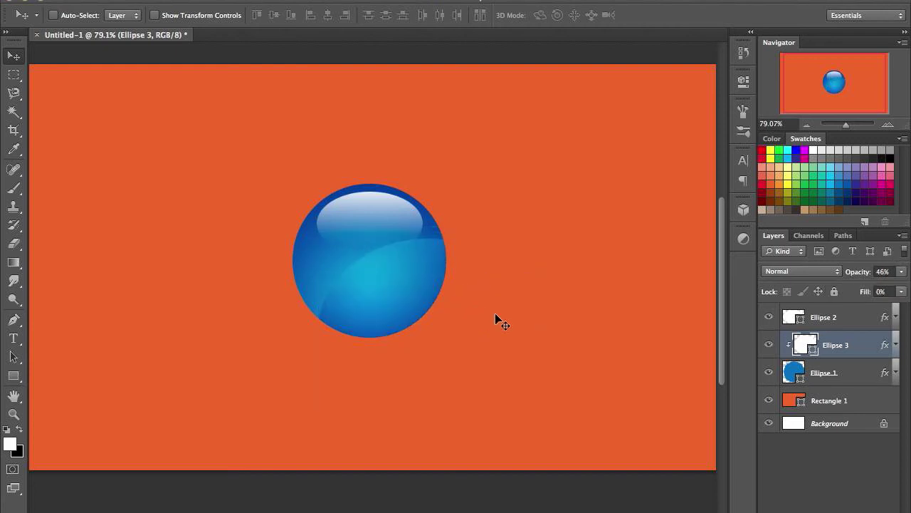
Rotate the highlight about -29.4°, squash it to about 89% height, nudge it left, and duplicate it
key(ctrl+t)
drag(592, 378, 616, 239)
mouse_move(494, 401)
mouse_down()
mouse_move(478, 381)
mouse_move(488, 389)
mouse_up()
key(Return)
drag(491, 347, 467, 350)
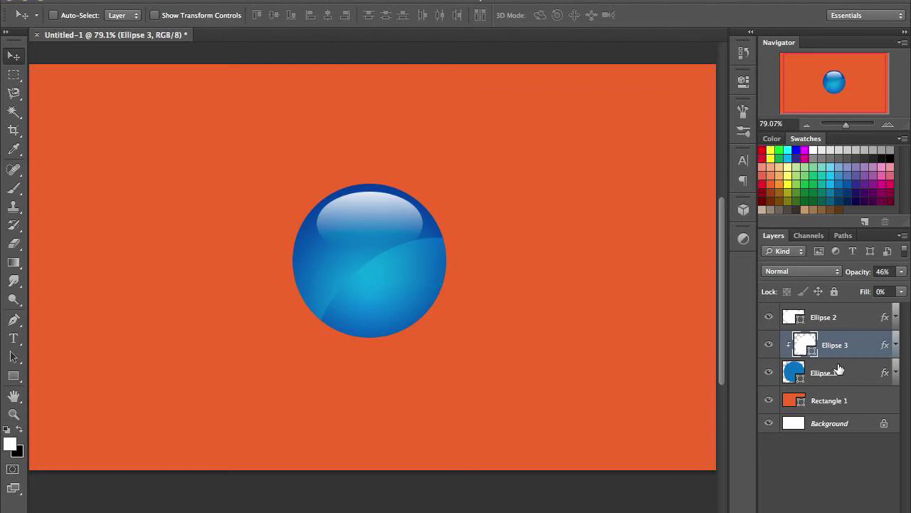
key(ctrl+j)
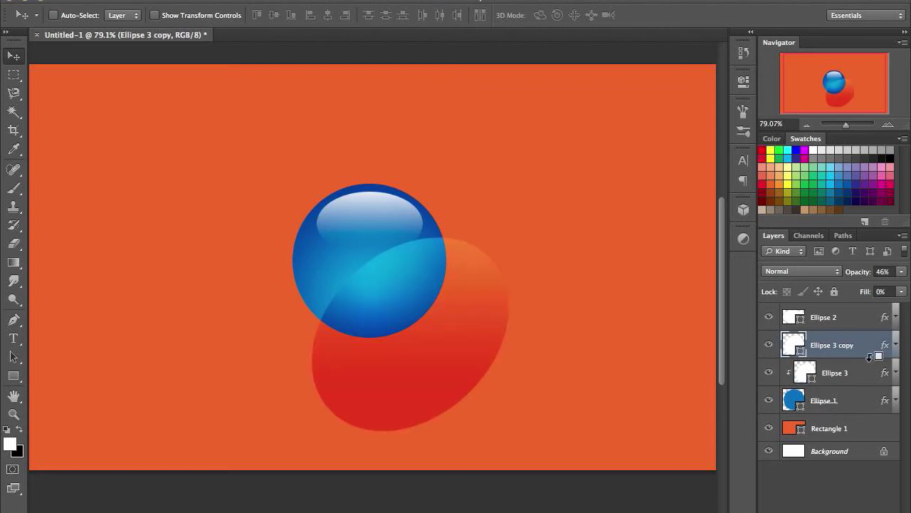
Clip the Ellipse 3 copy to the highlight, reposition it, and group the four orb layers
alt+click(863, 357)
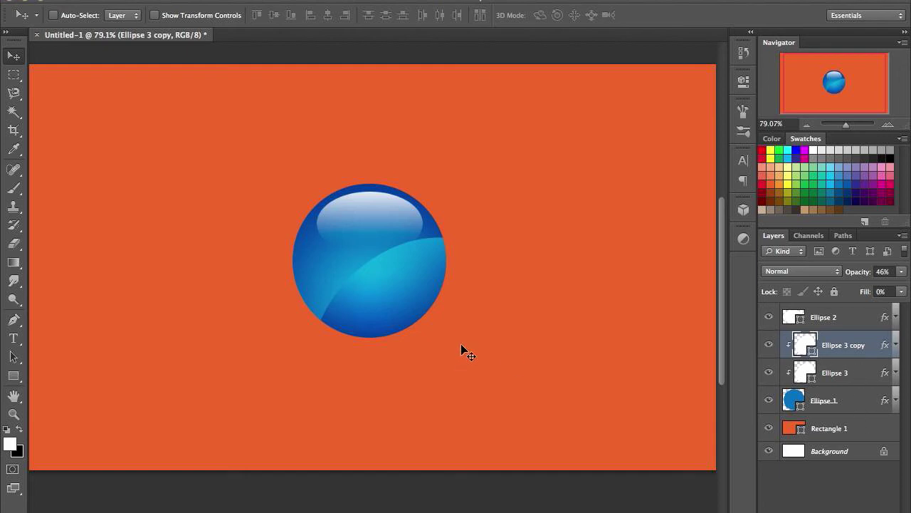
drag(462, 351, 417, 371)
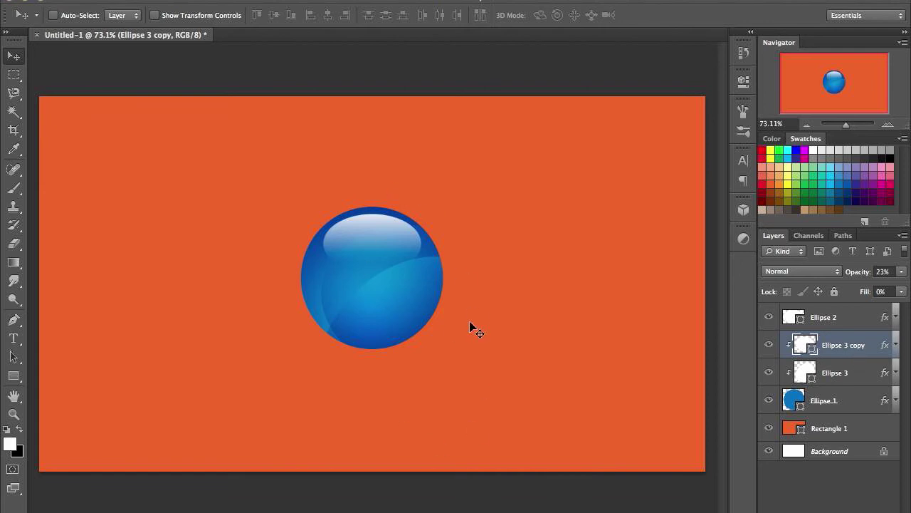
click(843, 322)
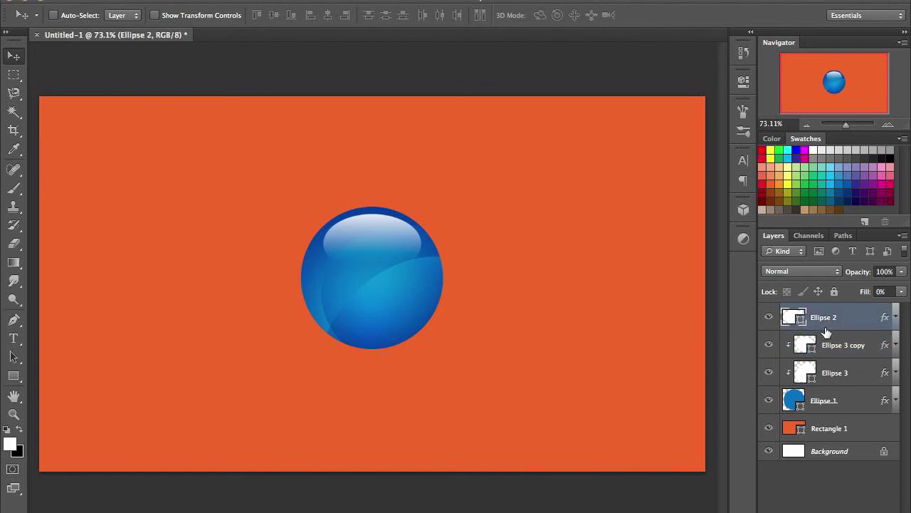
shift+click(858, 404)
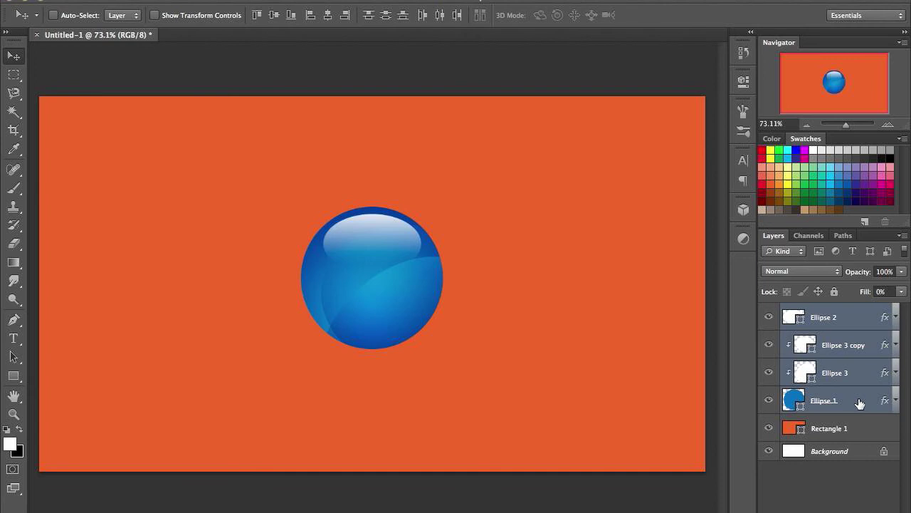
key(ctrl+g)
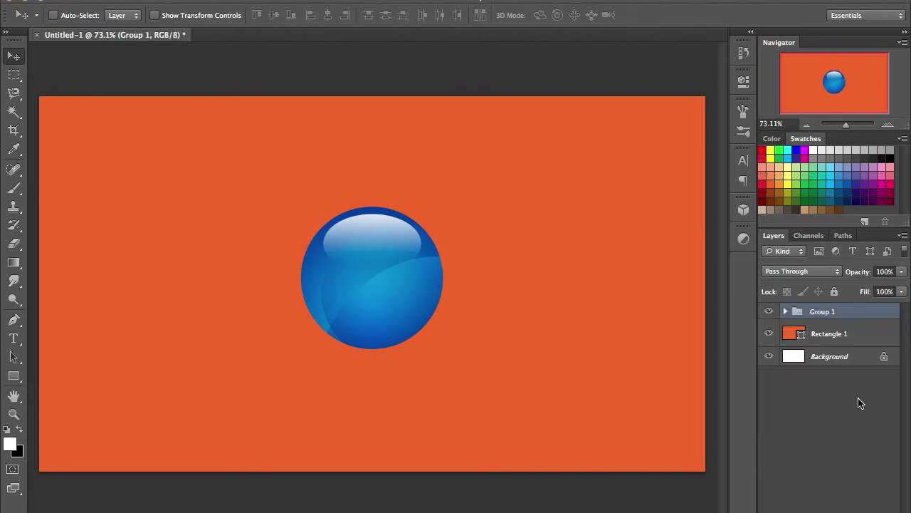
Rename the group 'Orb' and convert it to a smart object
double_click(824, 312)
text(G)
key(Return)
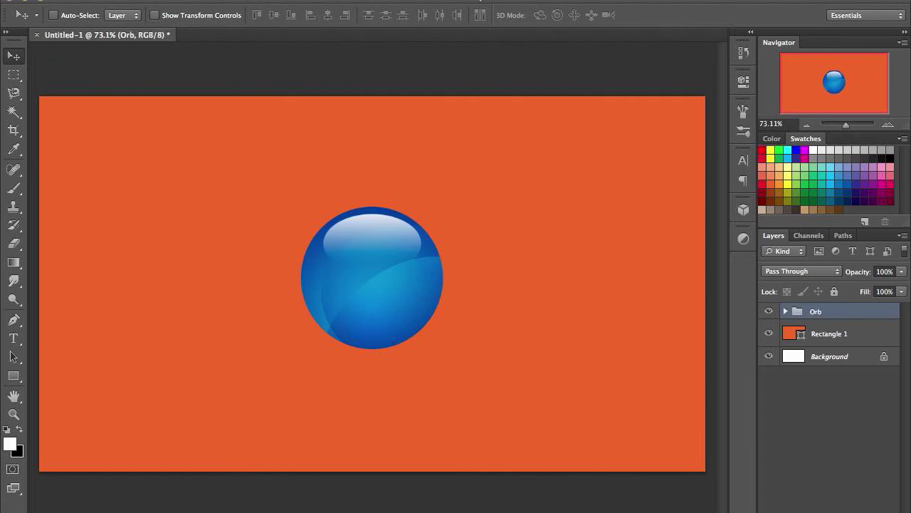
right_click(838, 314)
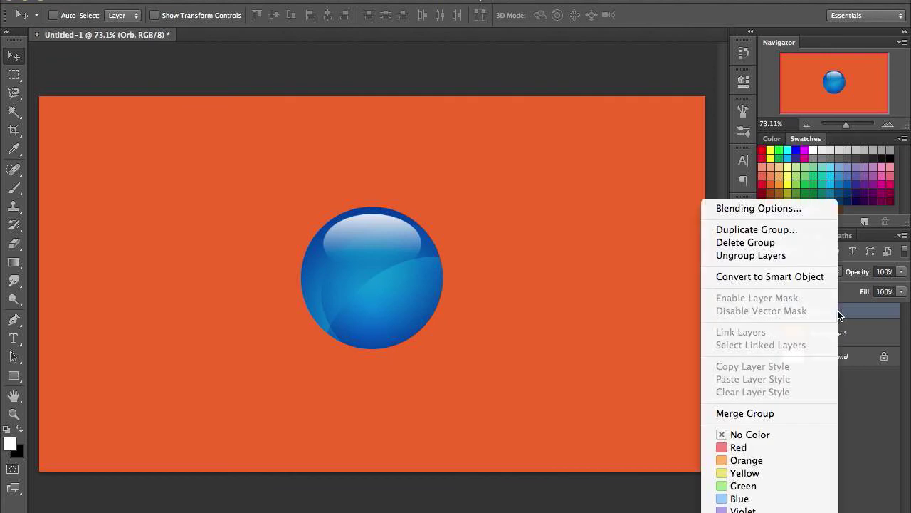
click(768, 278)
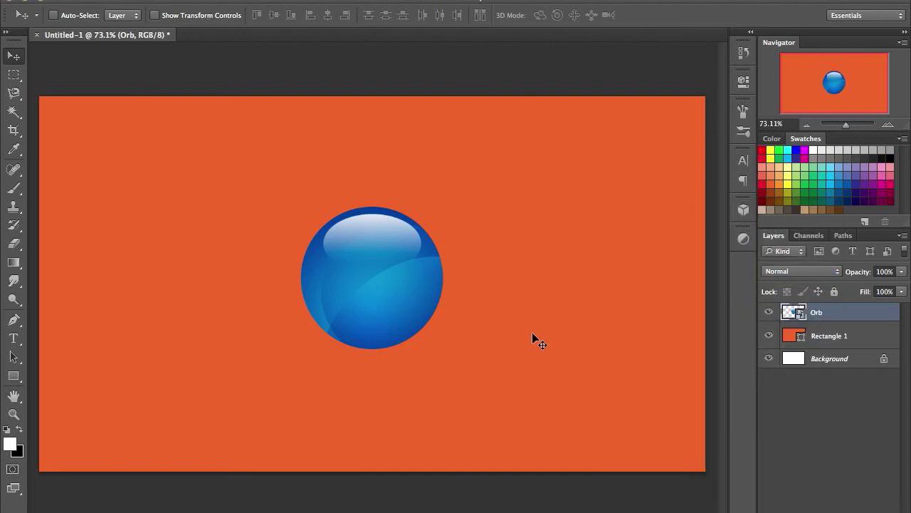
Hide the orange Rectangle 1 layer, leaving the Orb smart object untransformed
key(ctrl+t)
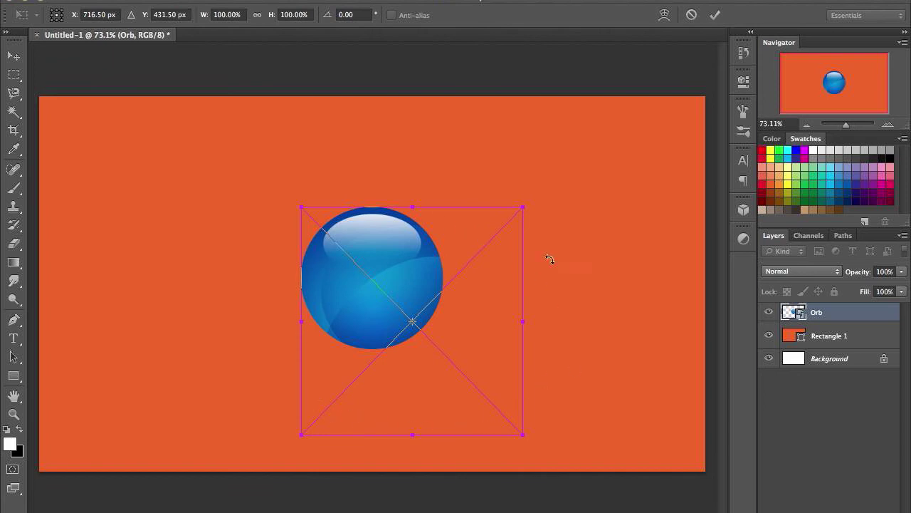
key(Return)
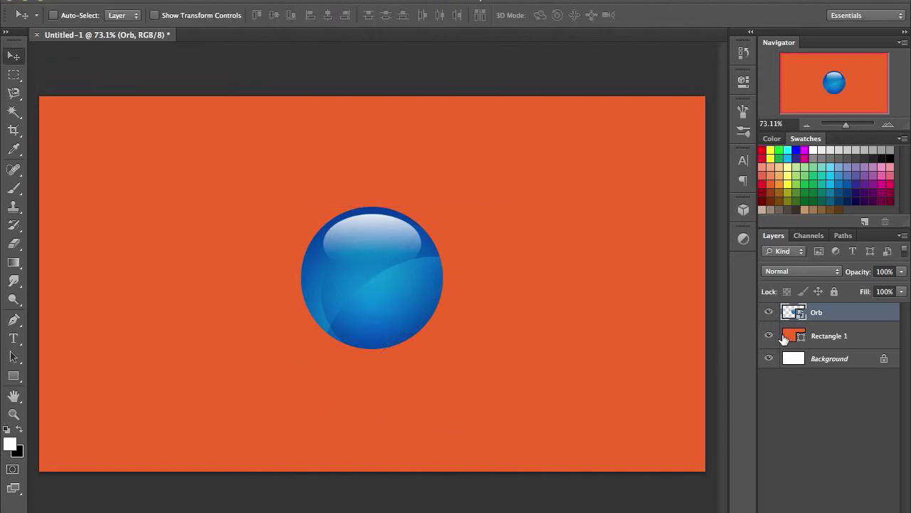
click(769, 335)
key(ctrl+t)
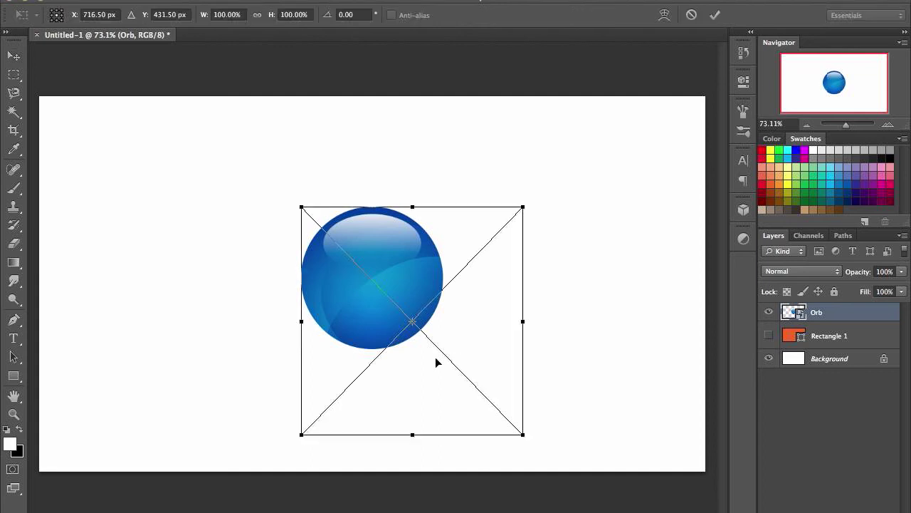
key(Return)
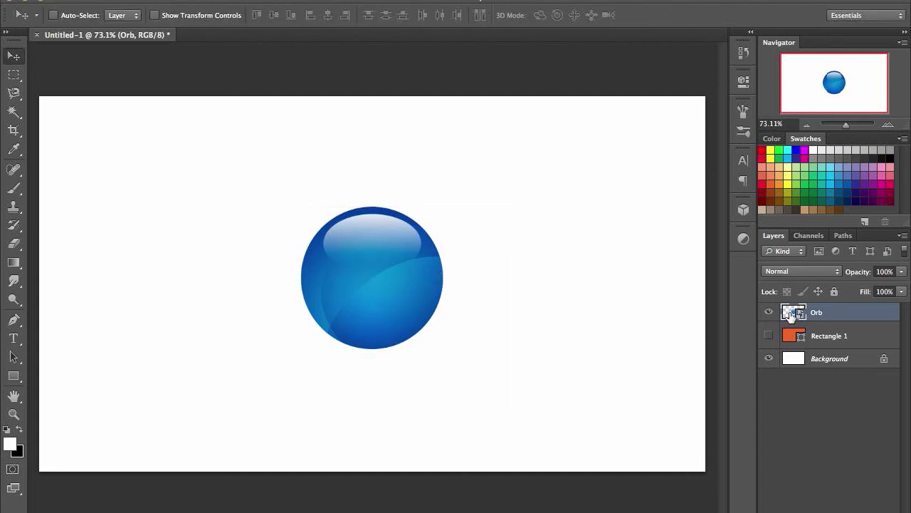
Open the Orb smart object's contents and release, then re-clip, both Ellipse 3 layers
double_click(792, 313)
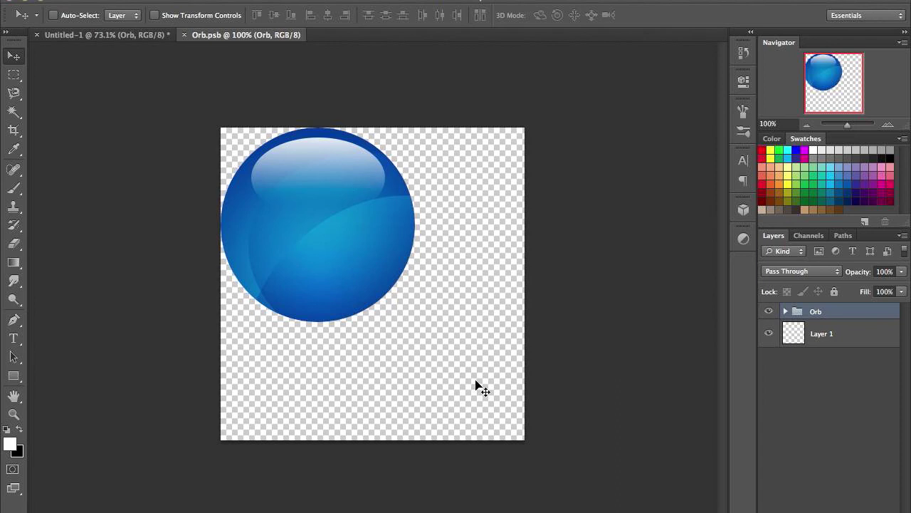
click(786, 313)
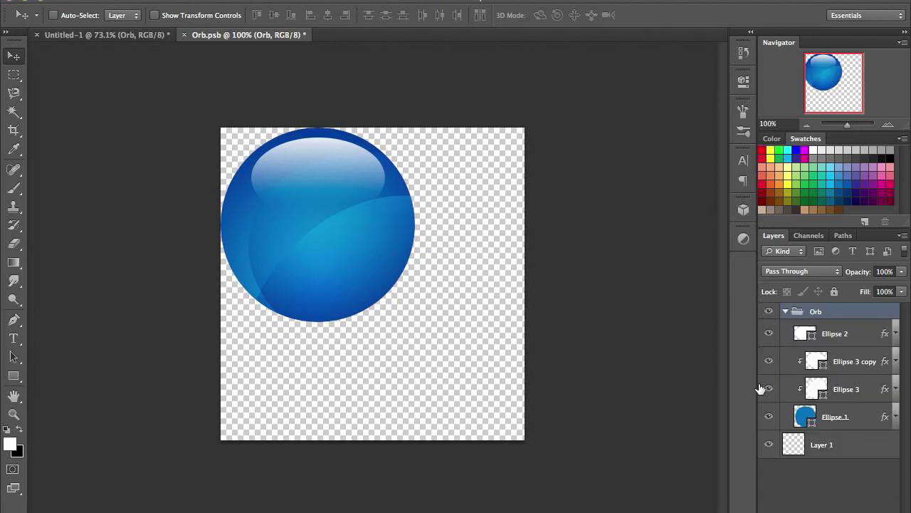
alt+click(863, 374)
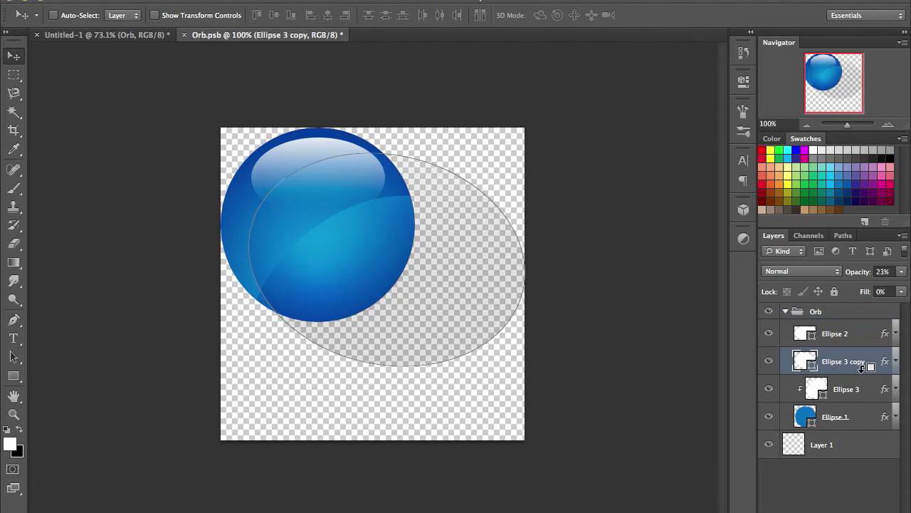
alt+click(863, 395)
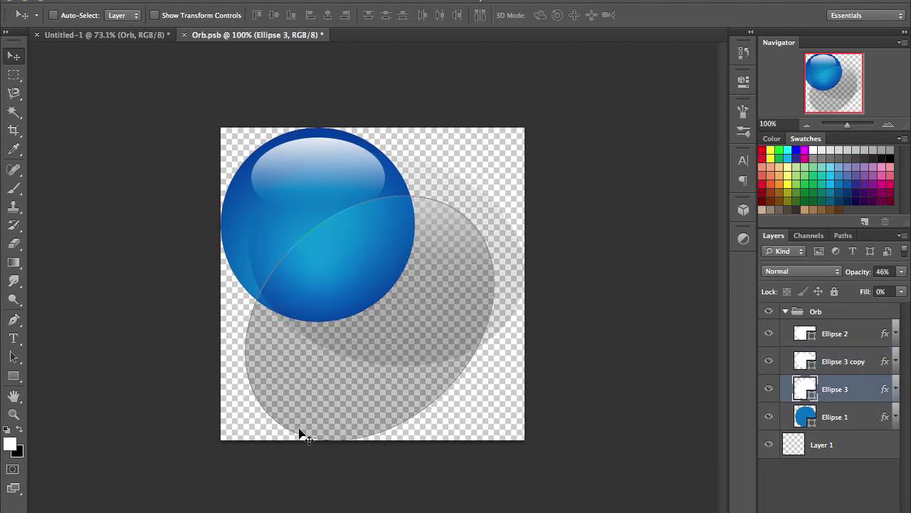
alt+click(867, 403)
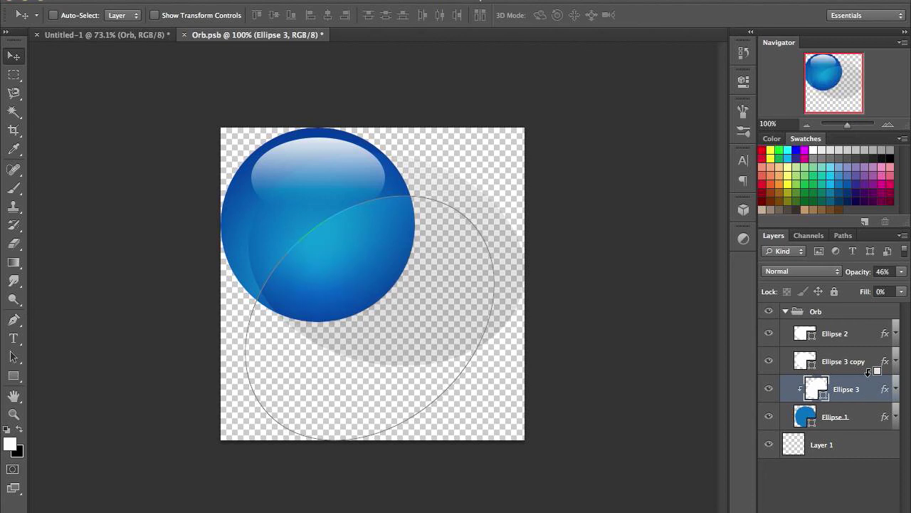
alt+click(868, 375)
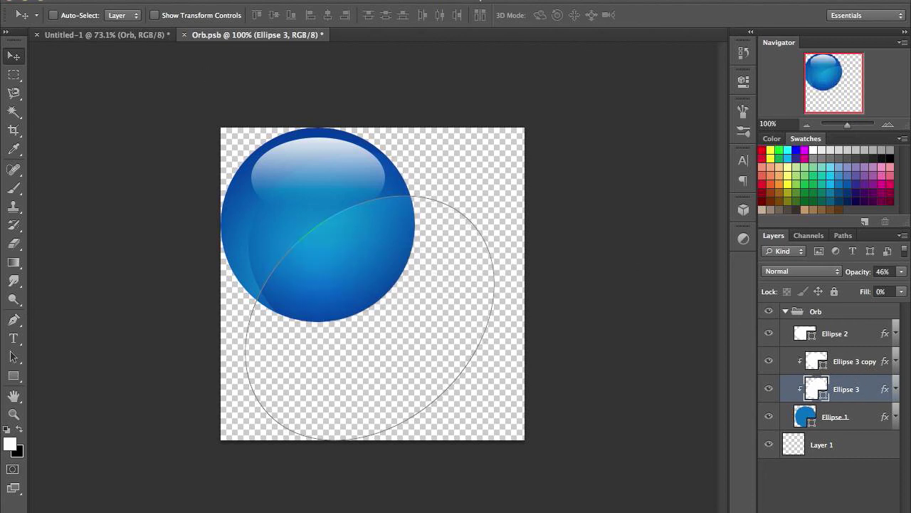
Trim transparent pixels from the Orb.psb canvas, collapse the group, and close the document
click(171, 0)
click(191, 158)
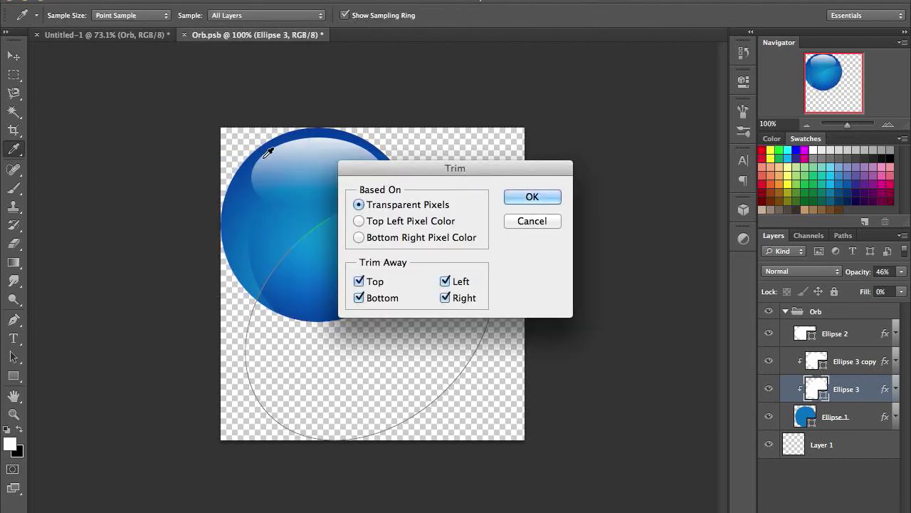
click(531, 196)
key(v)
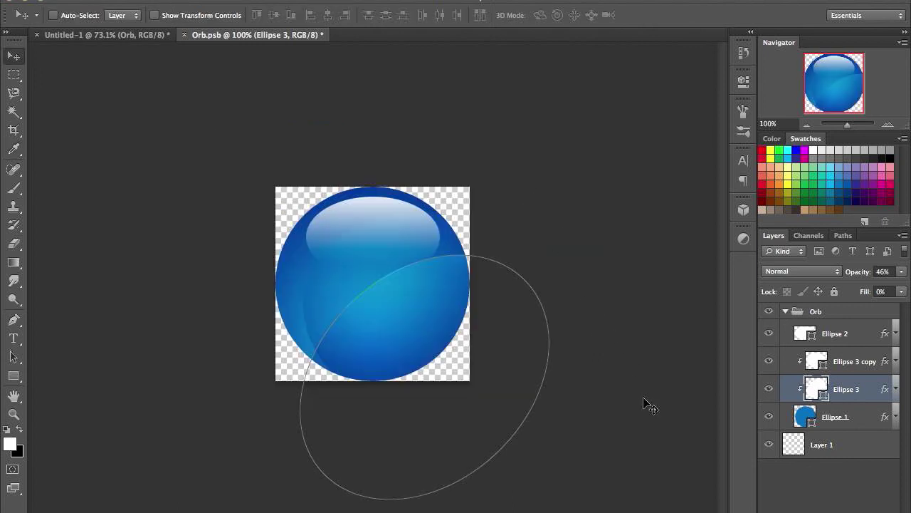
click(846, 363)
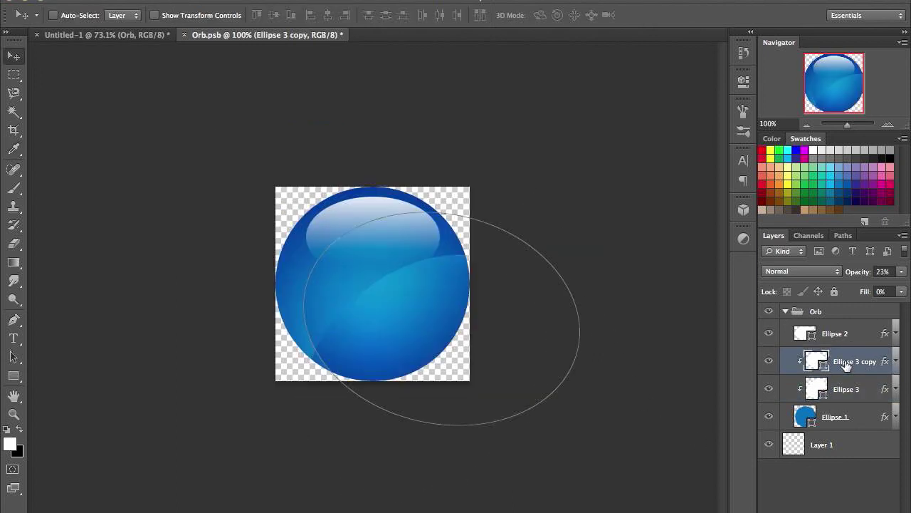
click(785, 311)
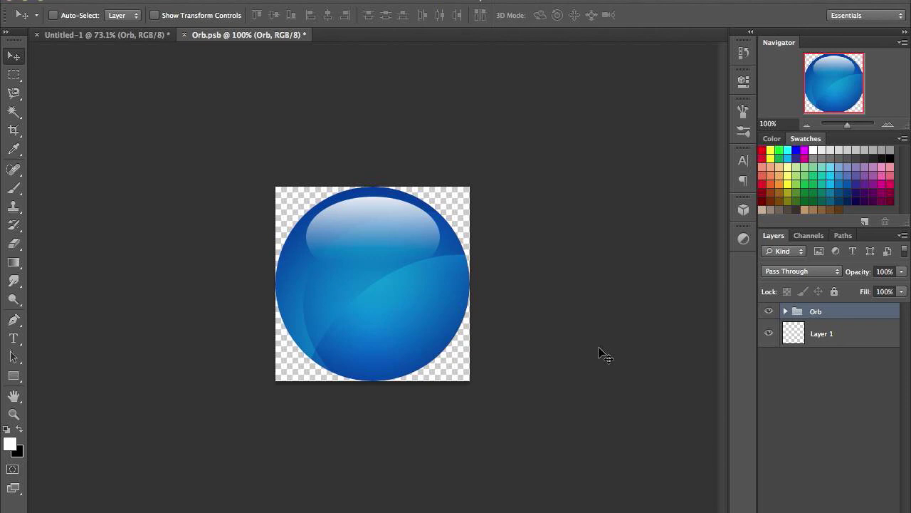
key(super+w)
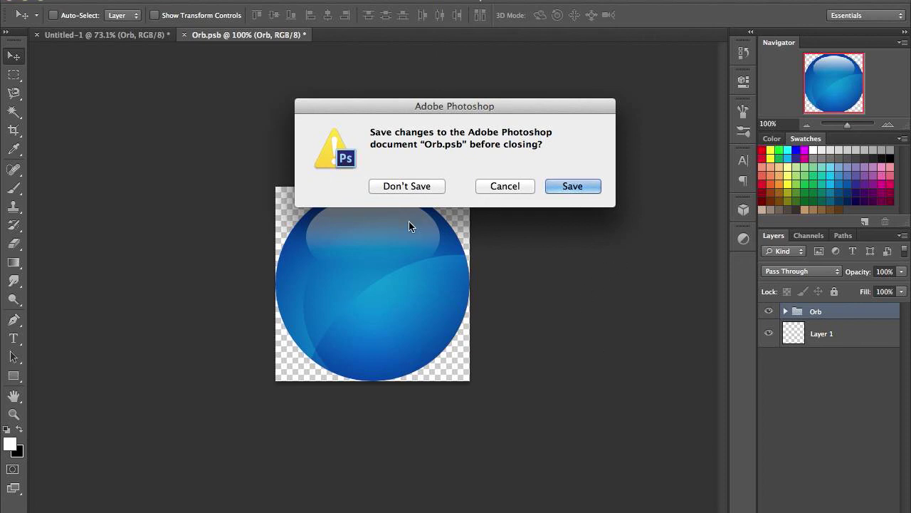
Save the trimmed Orb.psb contents back into the Untitled-1 document
click(574, 188)
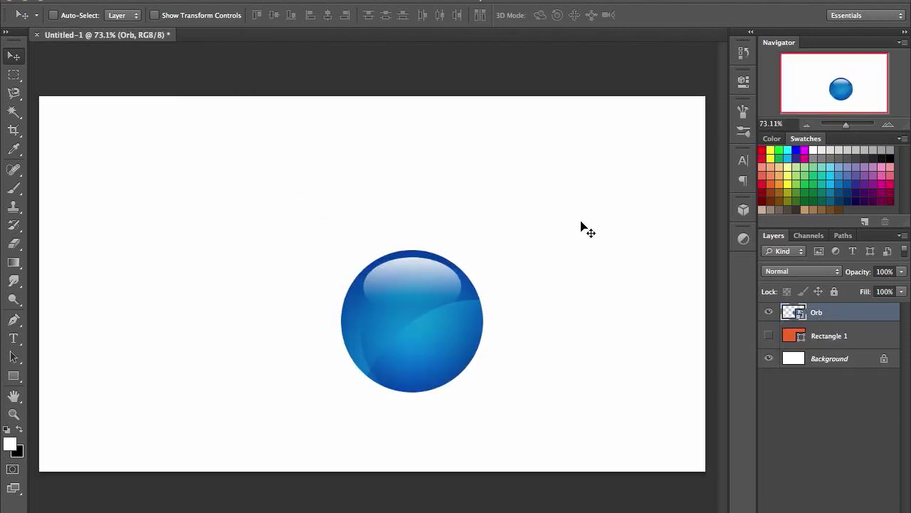
key(ctrl+t)
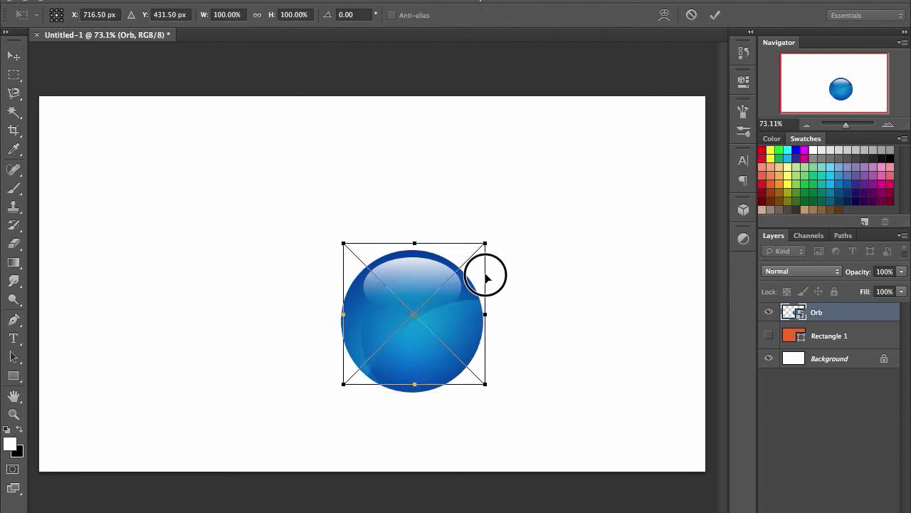
drag(488, 275, 515, 240)
key(Escape)
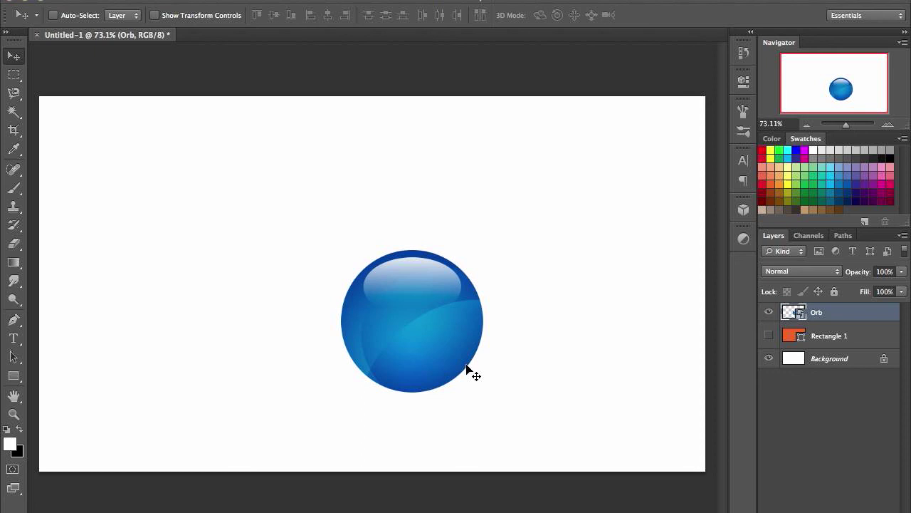
Scale the Orb smart object down to about 64.10% and move it to the upper right
key(ctrl+t)
drag(483, 393, 436, 342)
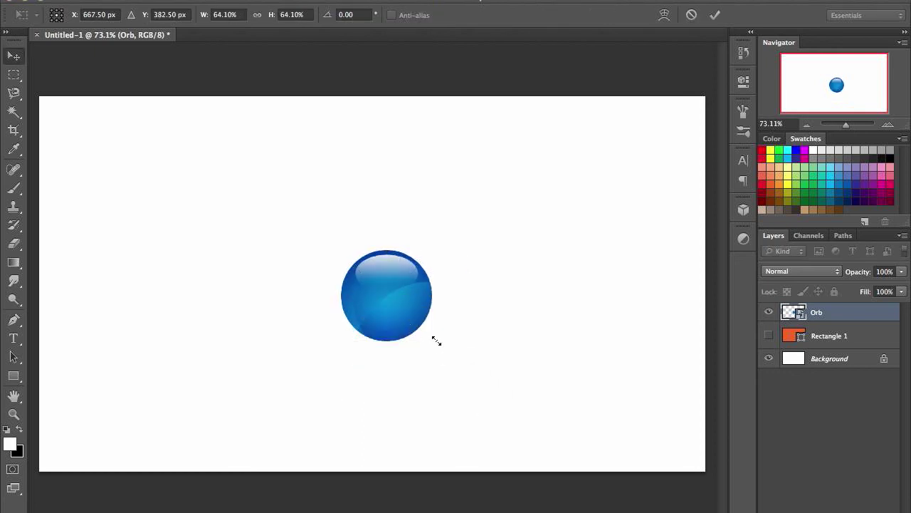
key(Return)
drag(412, 314, 575, 225)
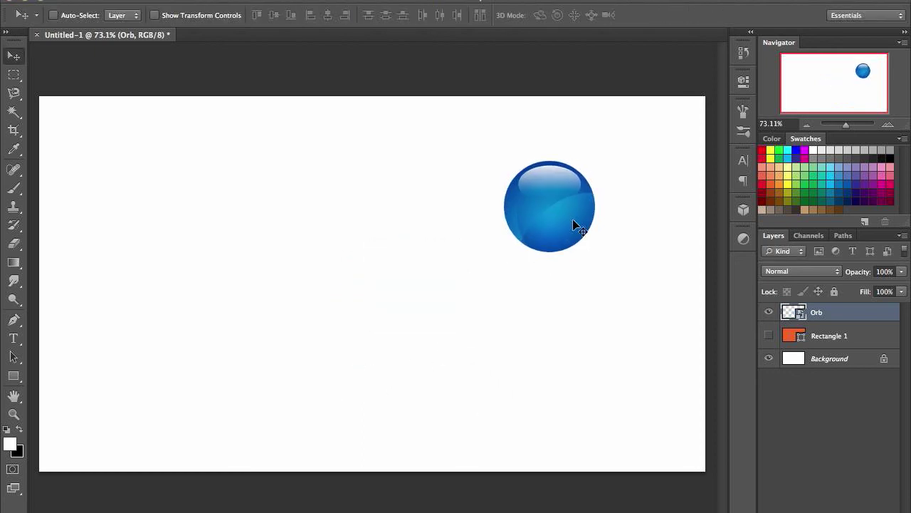